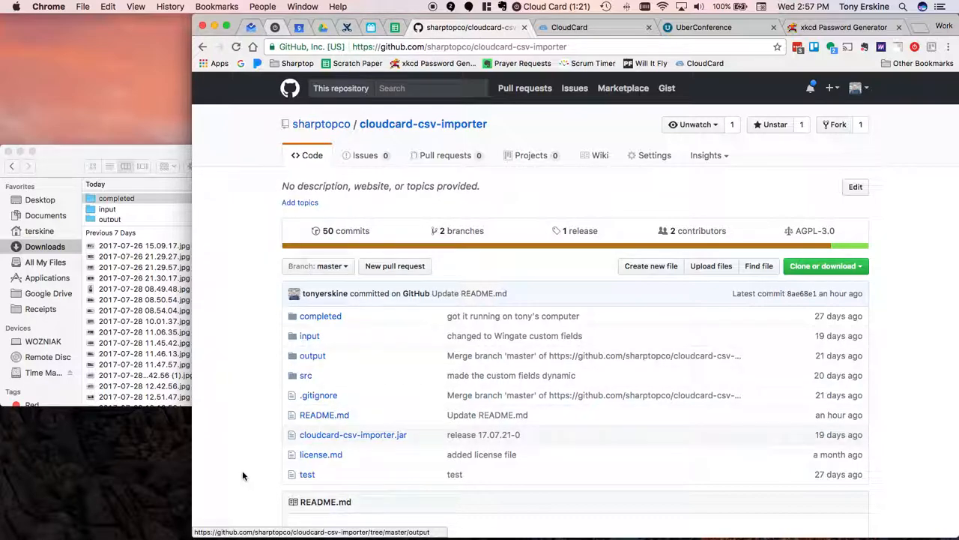
- Review the cloudcard-csv-importer repository's address, file list and README summary, requirements and usage sections
scroll(242, 475, "down", 3)
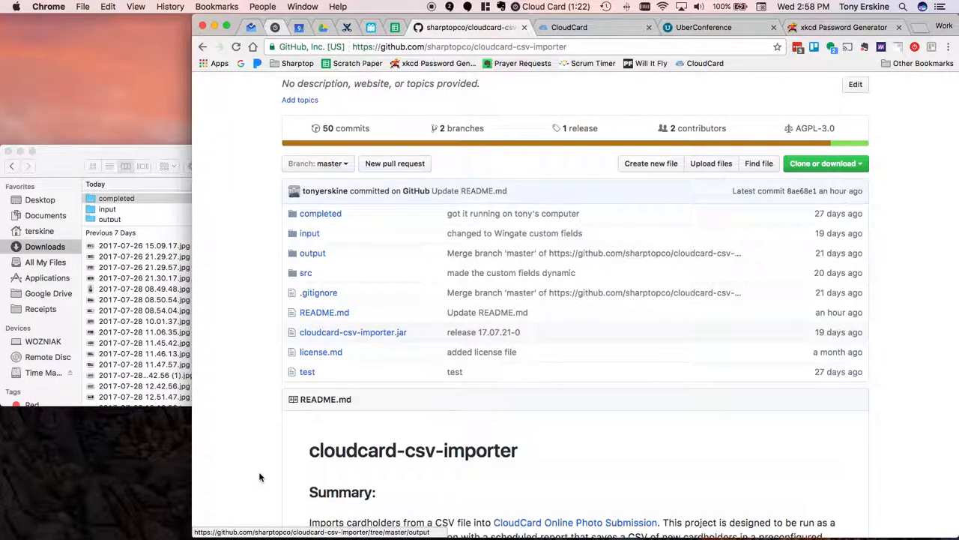
scroll(259, 477, "up", 1)
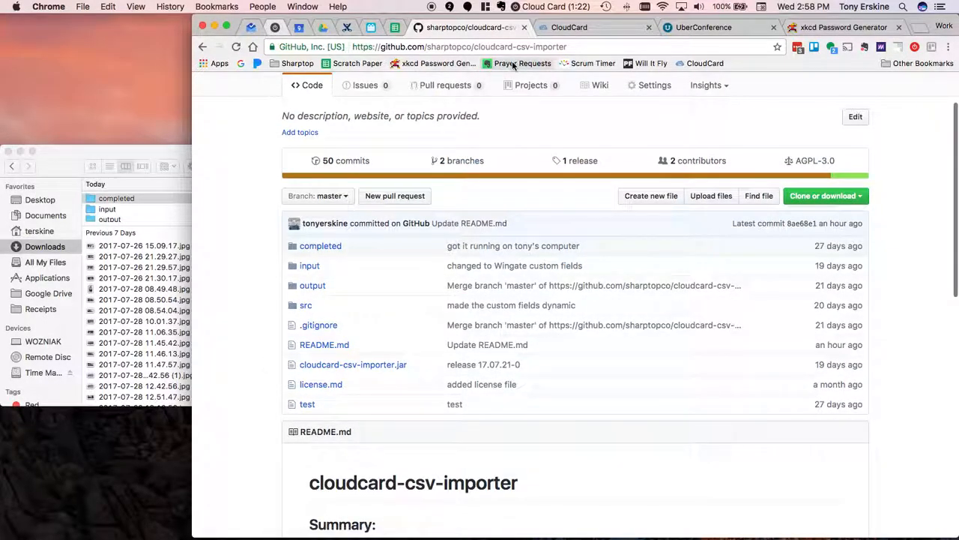
left_click(461, 48)
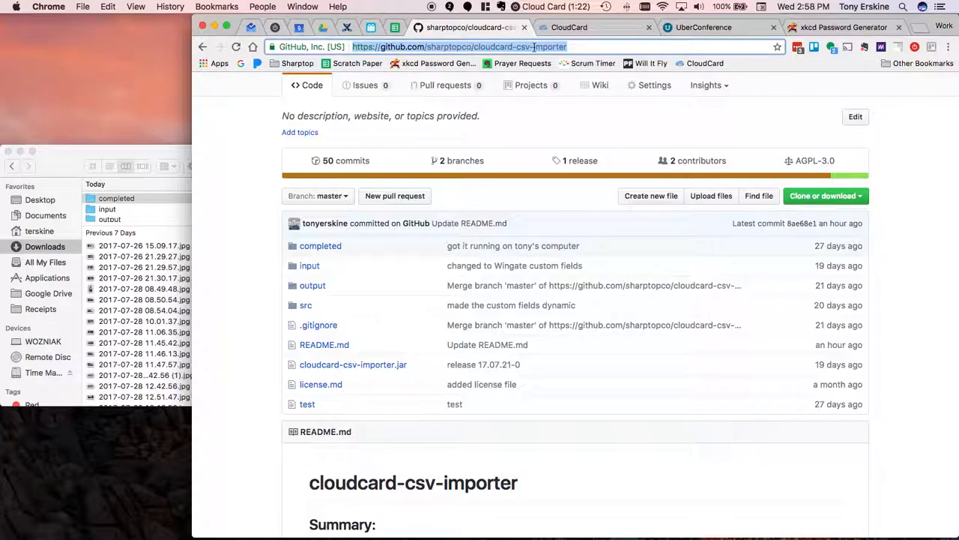
left_click(575, 46)
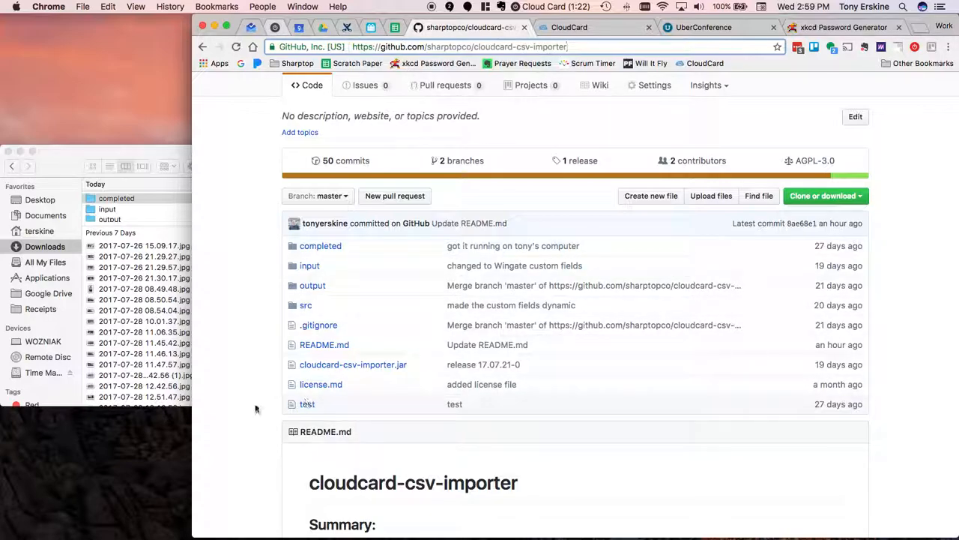
scroll(255, 408, "down", 10)
scroll(254, 409, "up", 2)
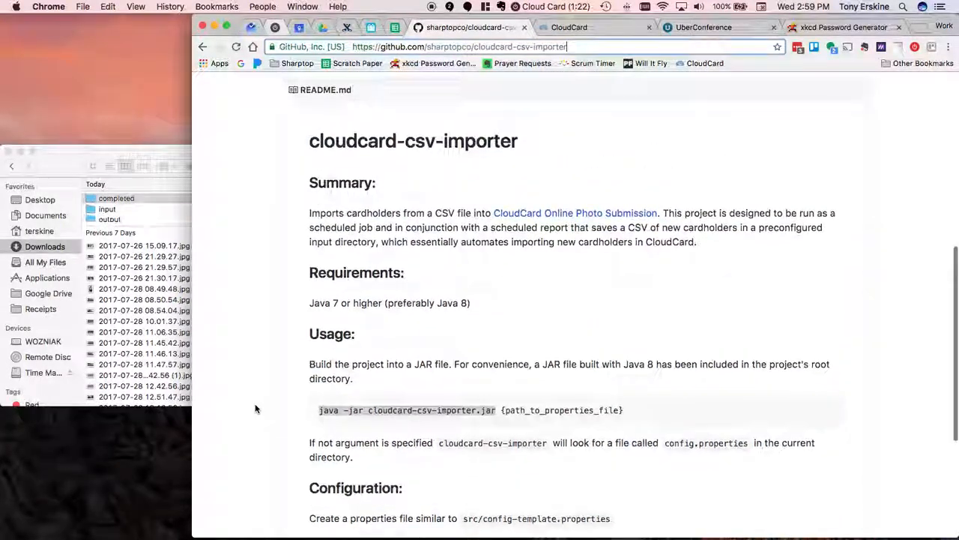
scroll(255, 409, "down", 1)
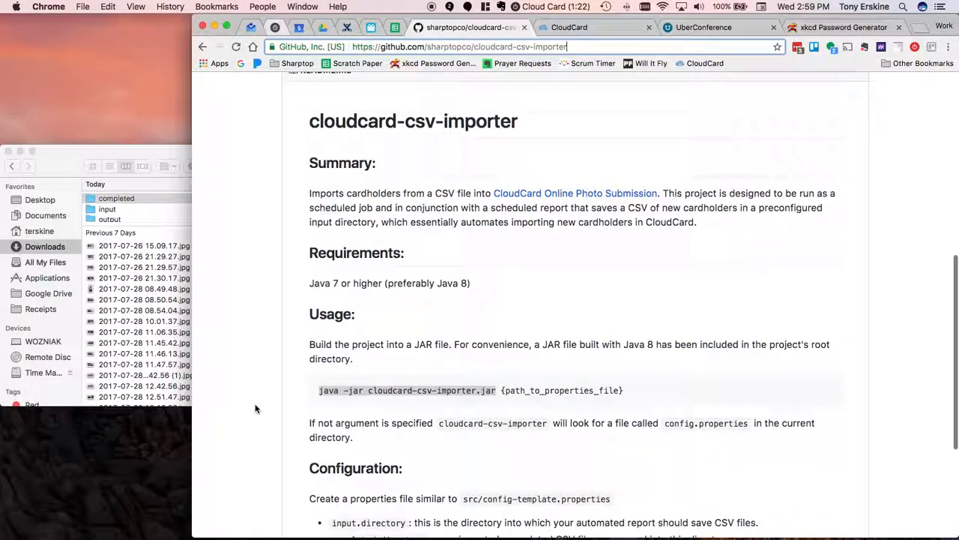
scroll(300, 367, "up", 1)
scroll(301, 368, "up", 5)
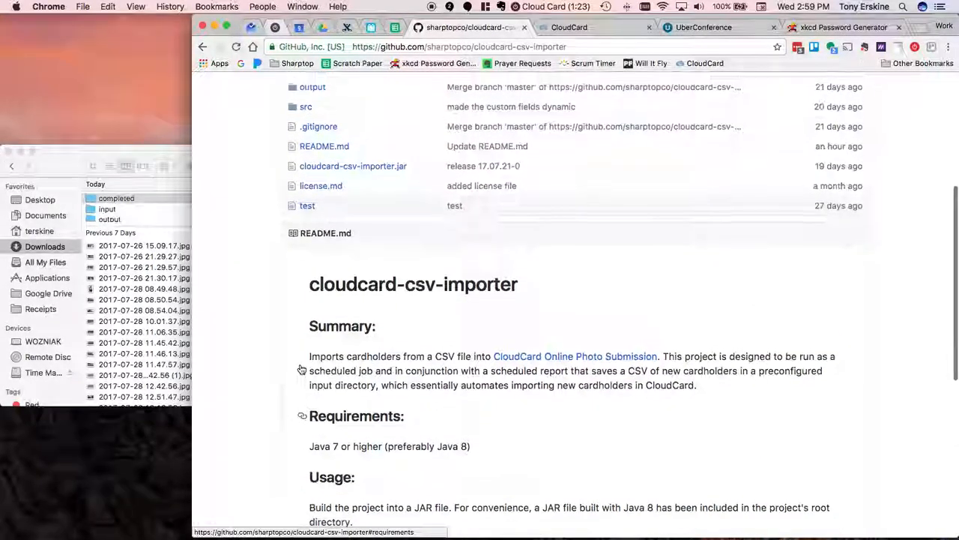
scroll(301, 368, "down", 1)
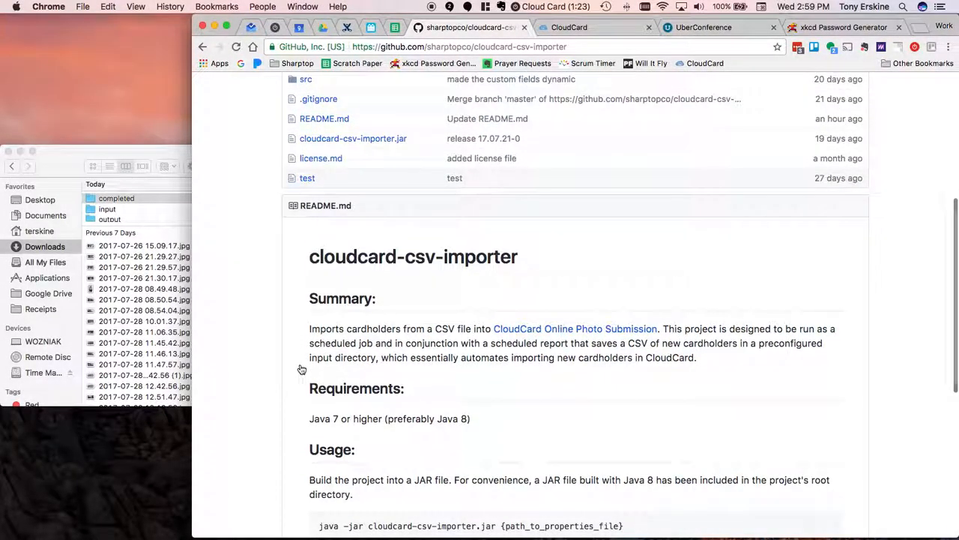
scroll(301, 368, "down", 1)
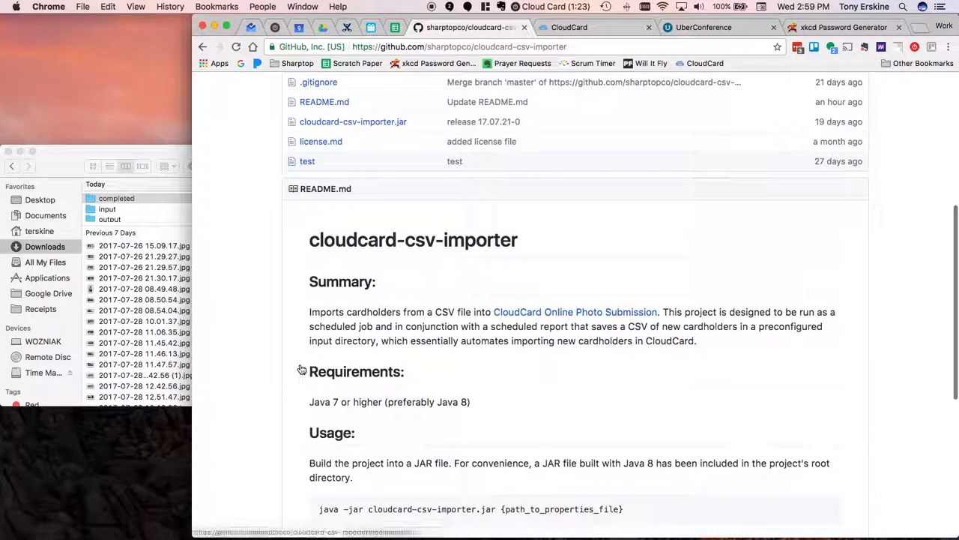
scroll(300, 368, "down", 1)
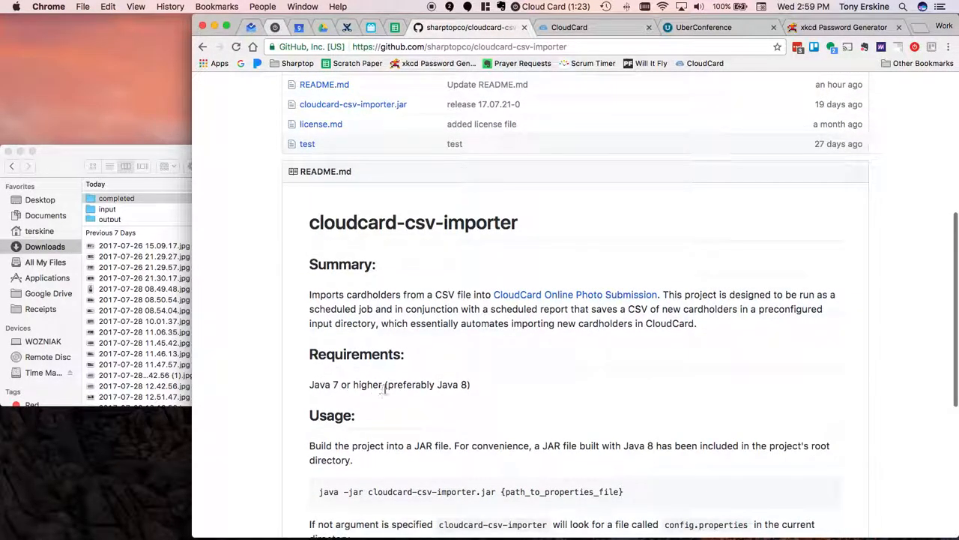
scroll(407, 386, "up", 5)
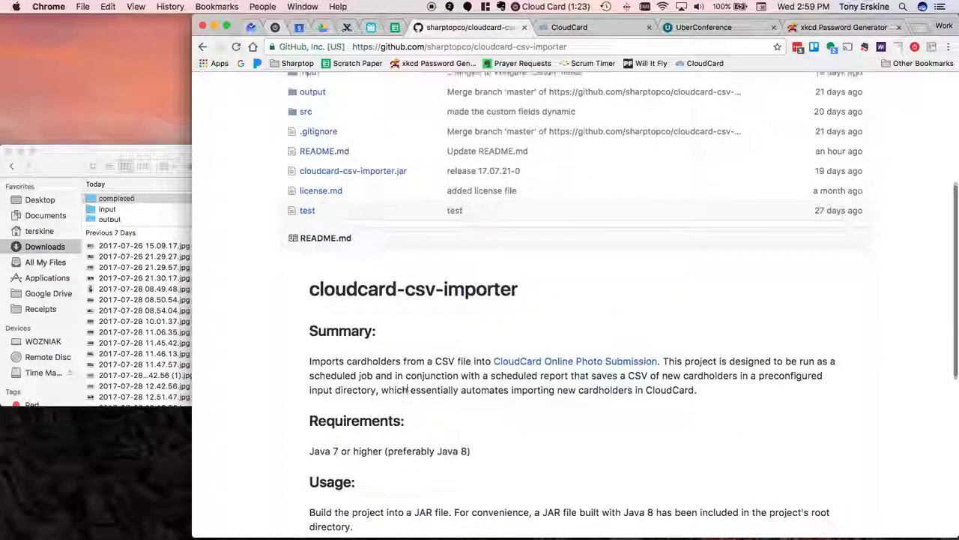
scroll(407, 387, "up", 1)
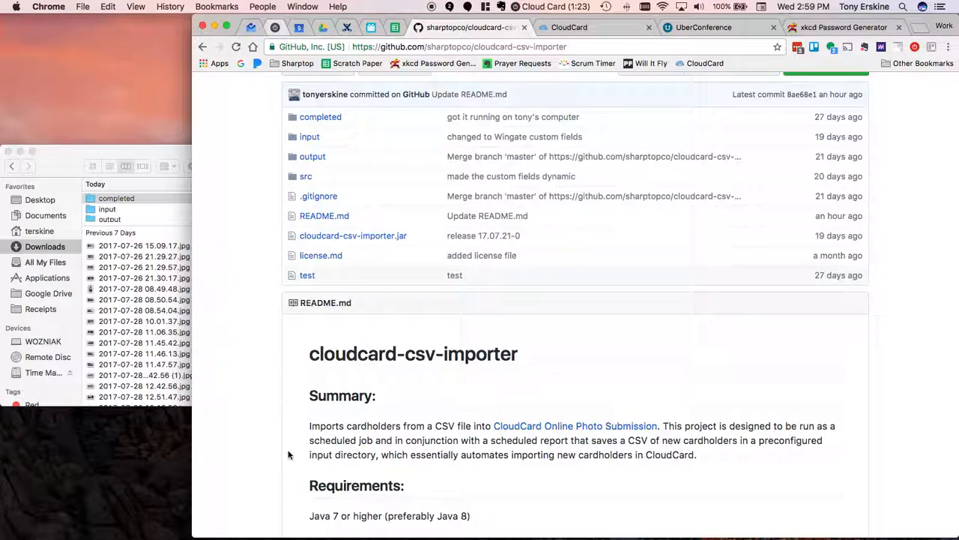
- Download cloudcard-csv-importer.jar from the repository's file list and keep the file
scroll(288, 455, "down", 3)
scroll(289, 455, "up", 3)
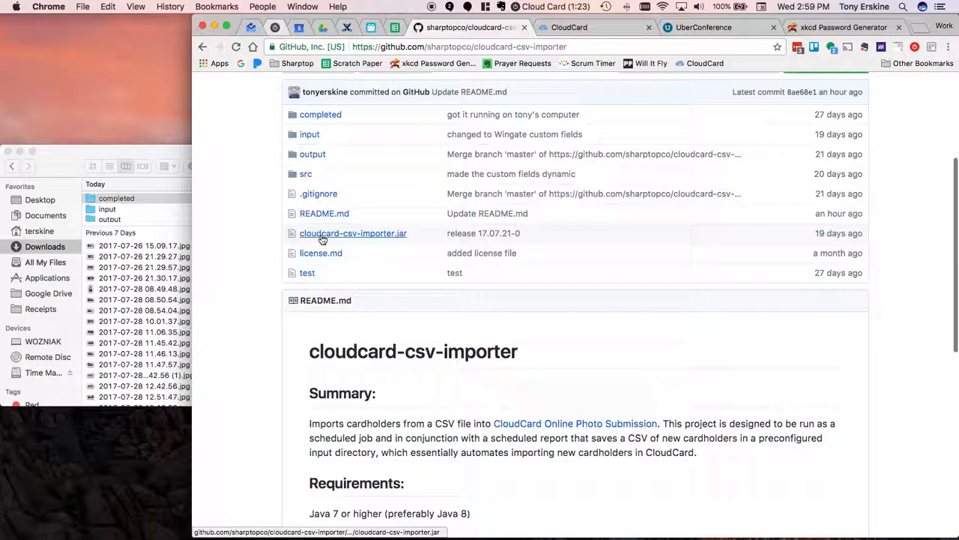
left_click(390, 234)
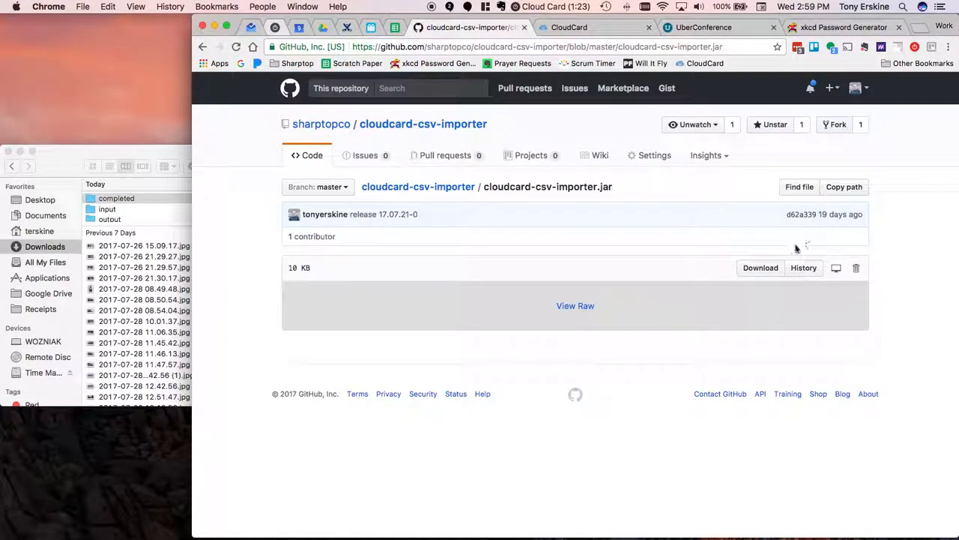
left_click(765, 274)
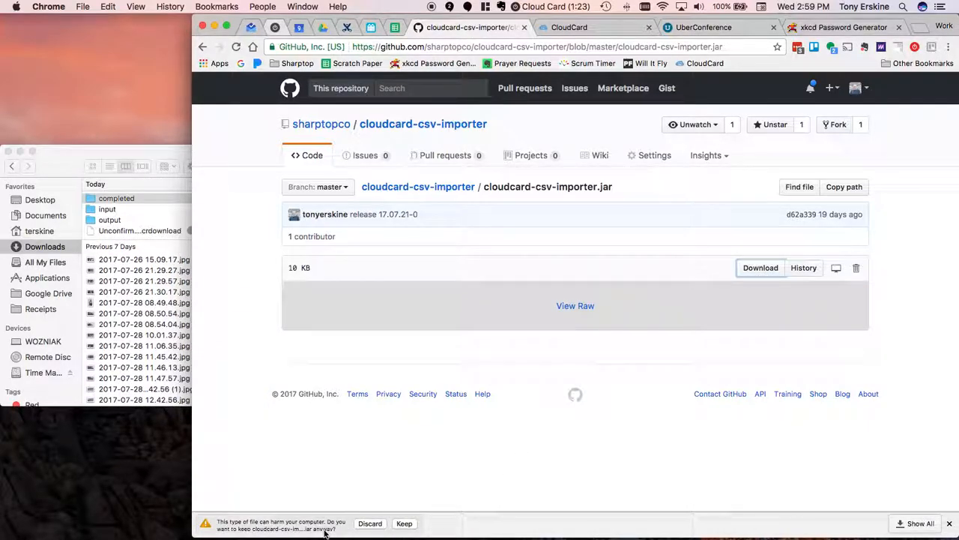
left_click(404, 523)
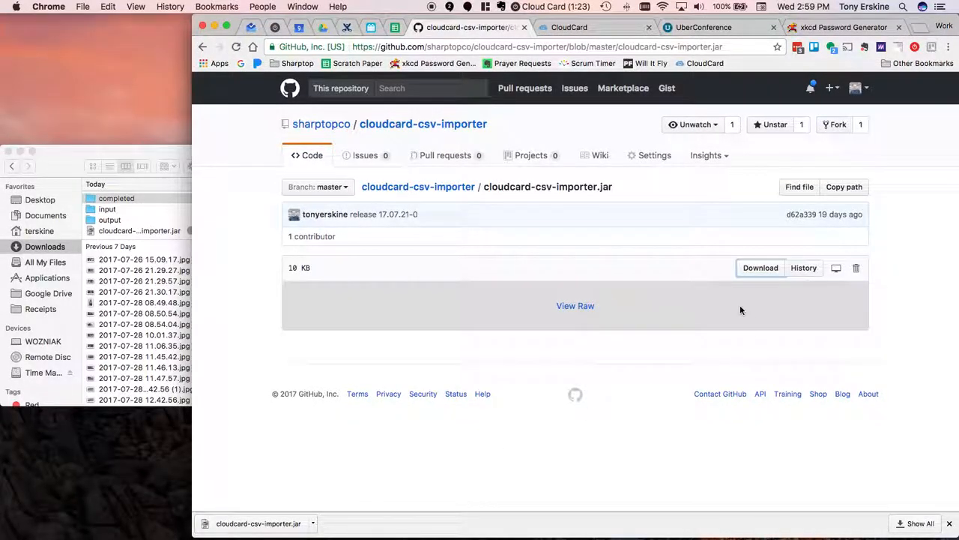
- Return to the repository root and open the raw version of config-template.properties from the src folder
left_click(918, 304)
left_click(431, 187)
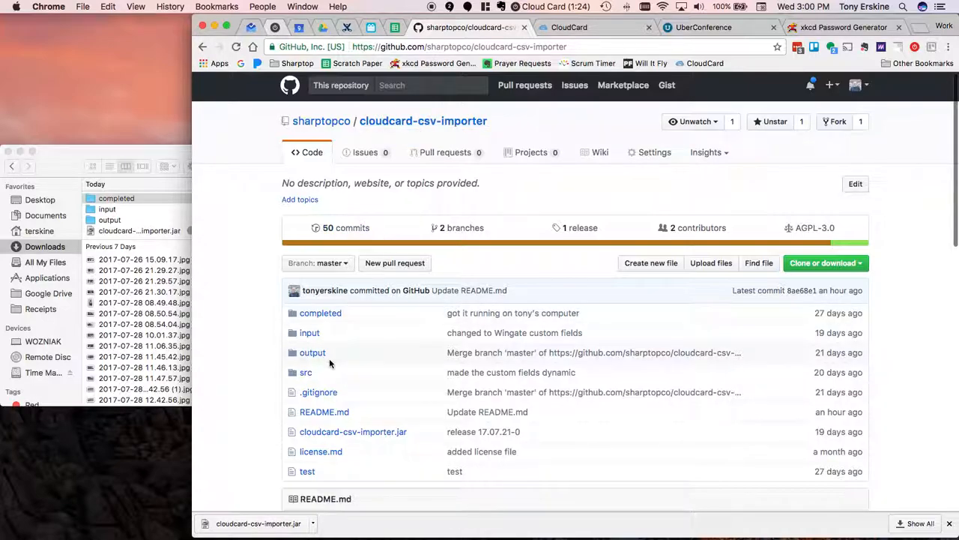
scroll(329, 363, "down", 1)
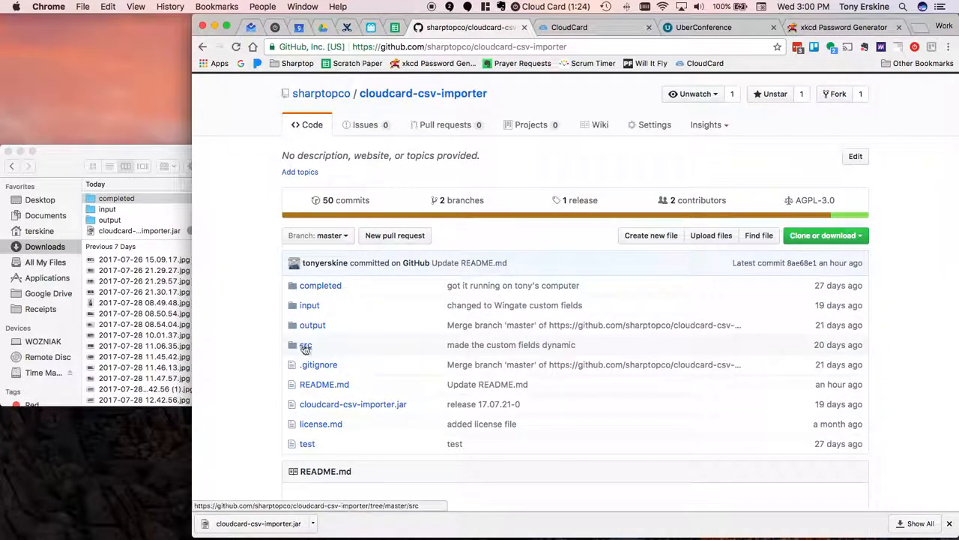
left_click(307, 346)
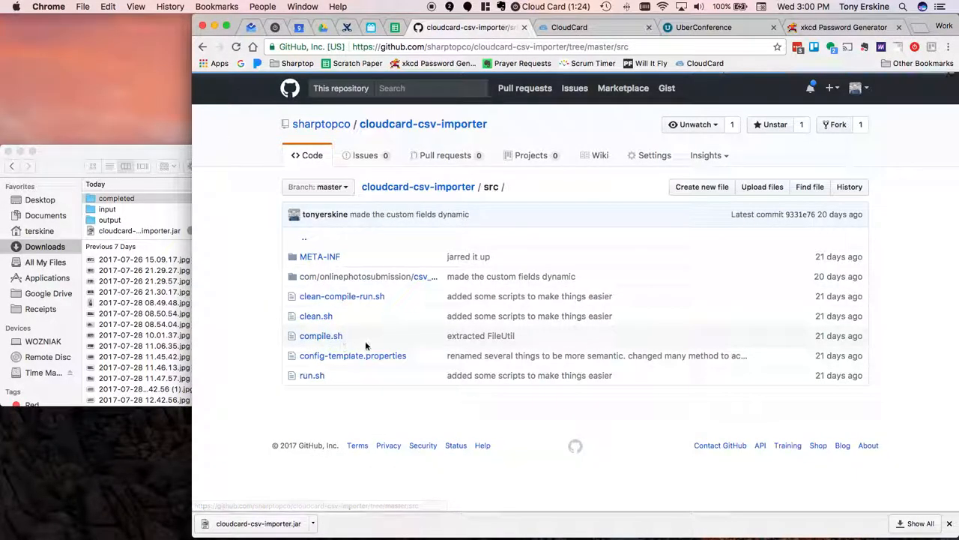
left_click(403, 358)
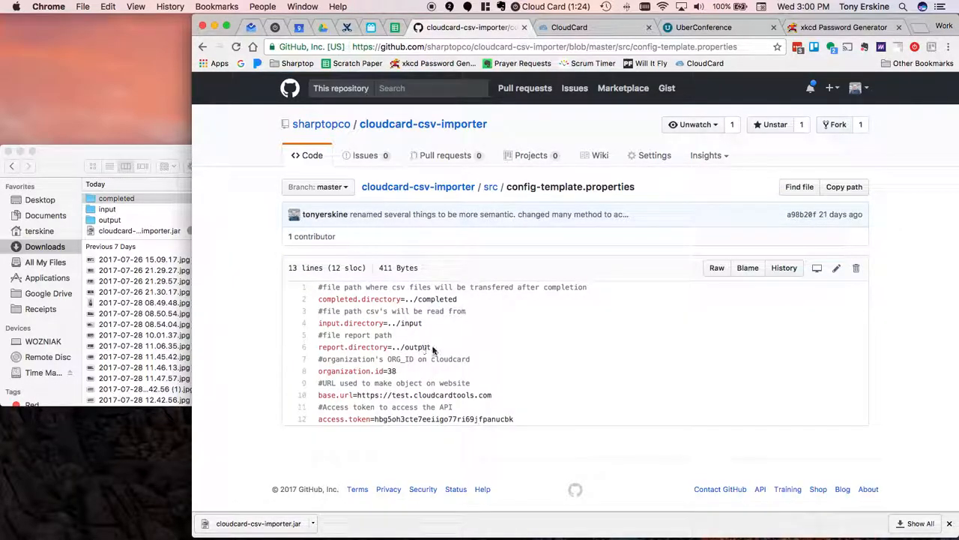
left_click(722, 272)
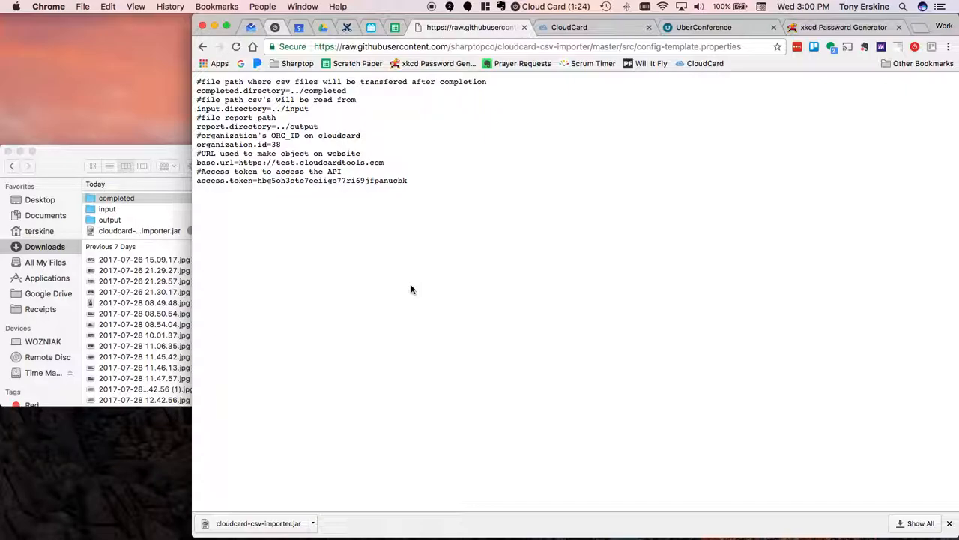
- Save the raw page to the Downloads folder as config-template.properties, without the txt extension
left_click(82, 8)
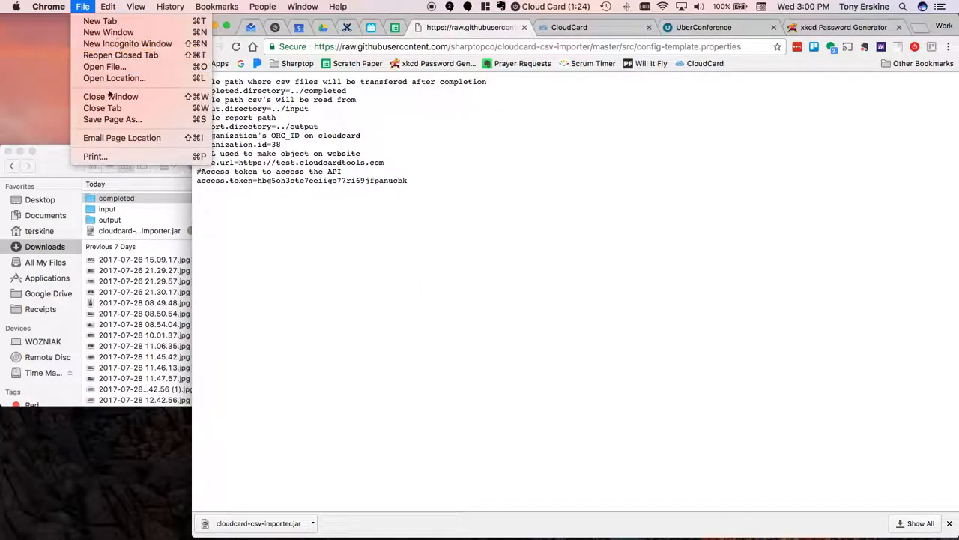
left_click(114, 121)
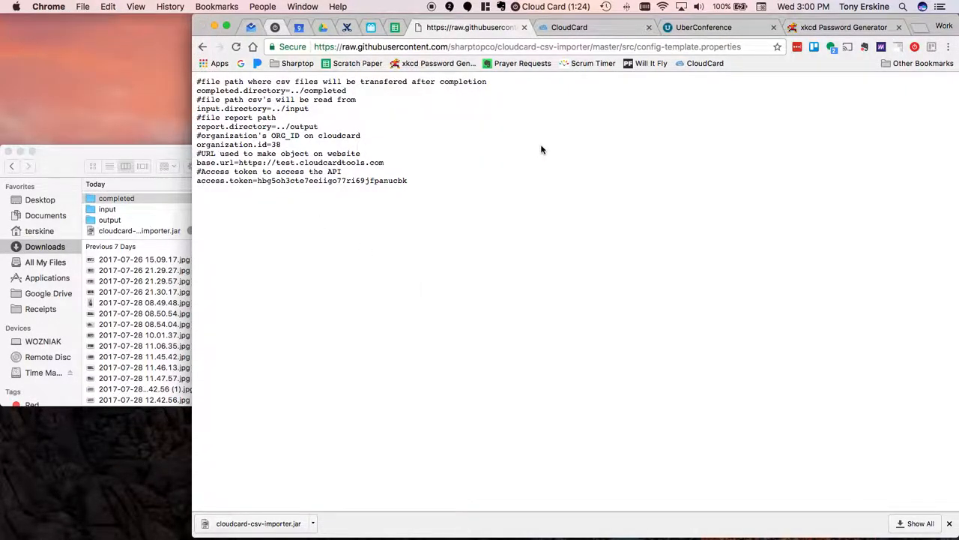
left_click(619, 93)
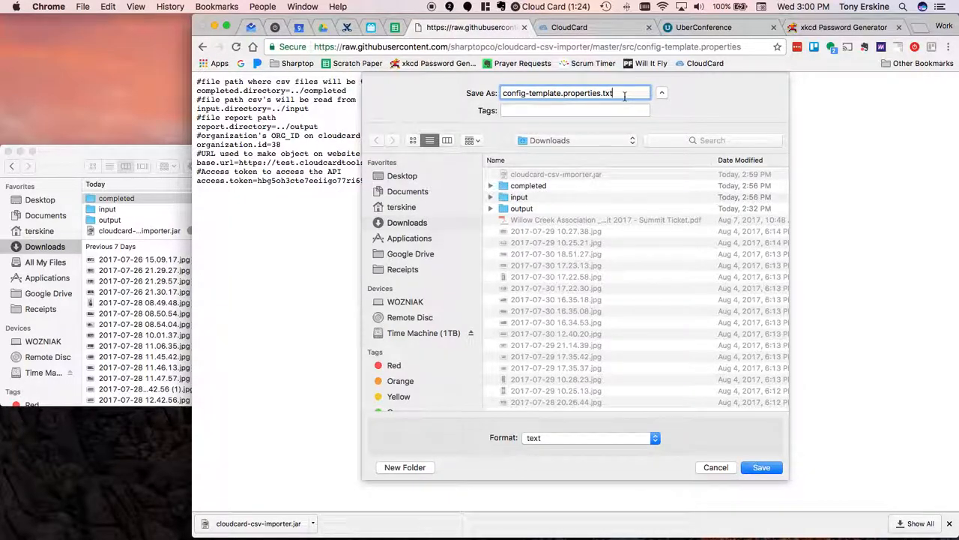
key("BackSpace")
key("BackSpace")
key("BackSpace")
key("Return")
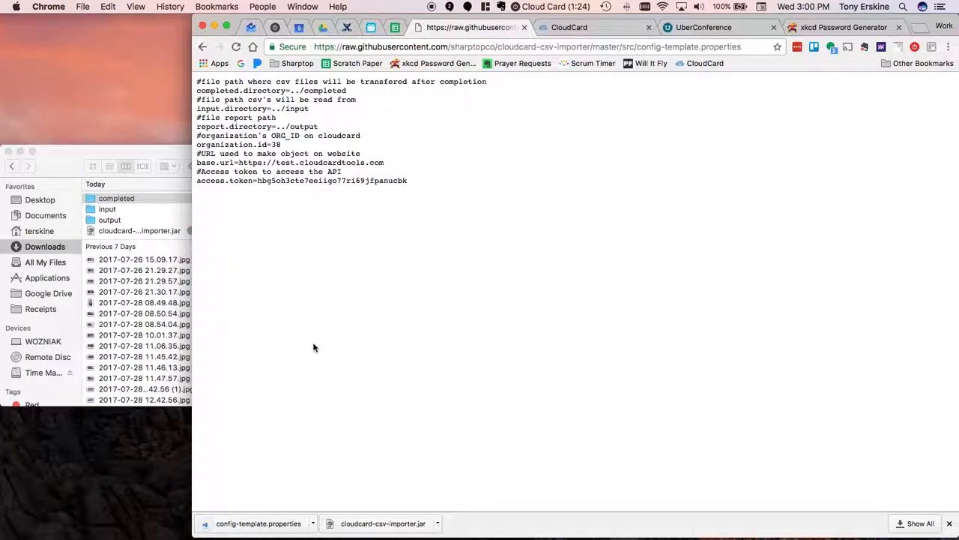
- Return to the repository's main page and read the README's Usage and Configuration instructions
left_click(205, 47)
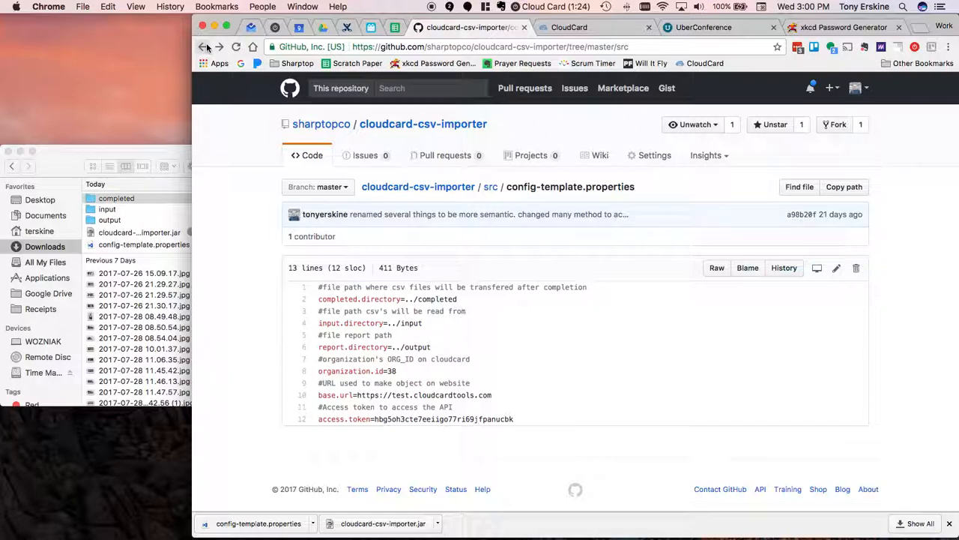
left_click(205, 47)
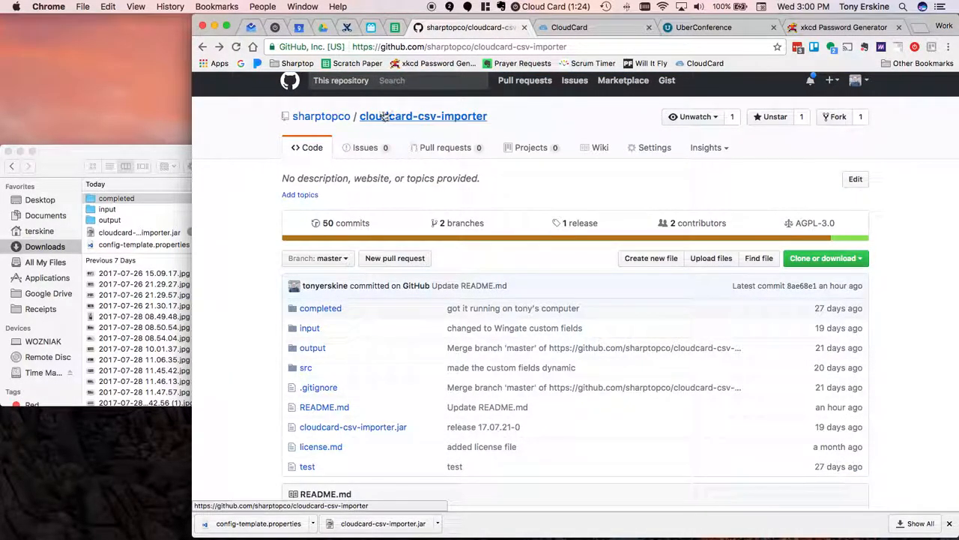
scroll(465, 330, "down", 5)
scroll(464, 332, "down", 5)
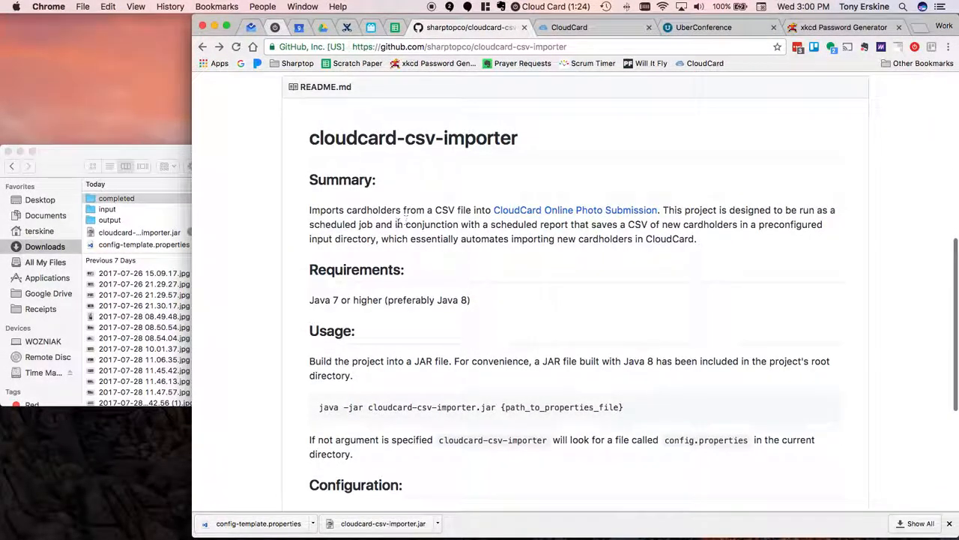
scroll(515, 343, "down", 1)
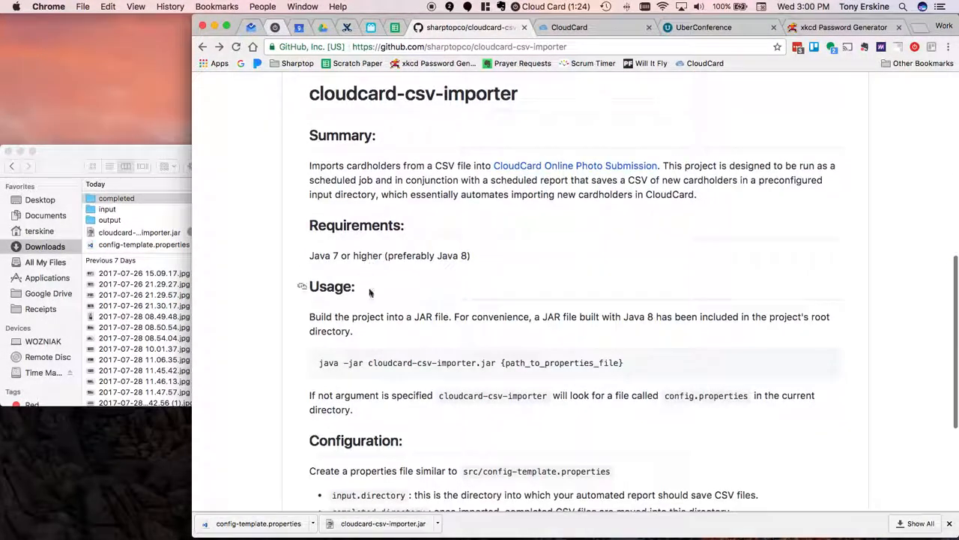
scroll(510, 315, "down", 2)
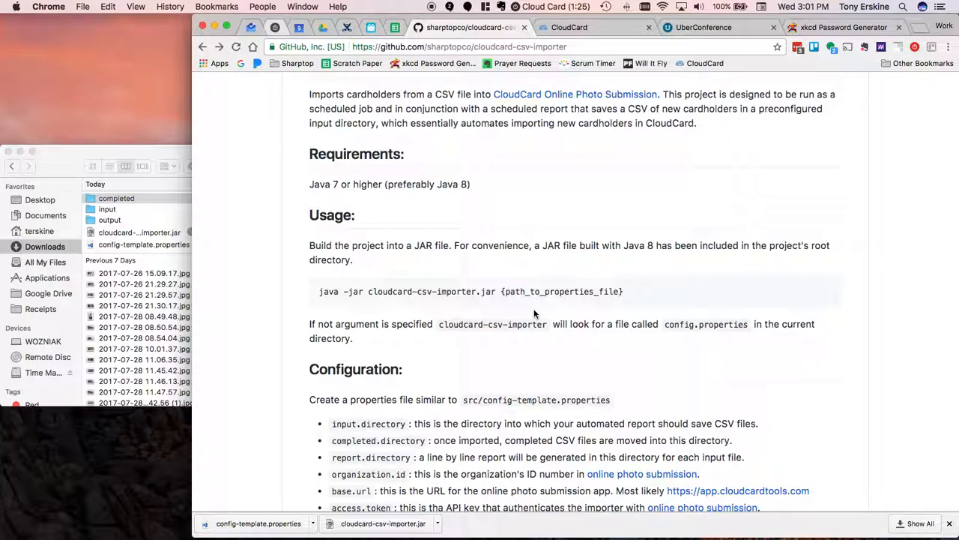
- Open config-template.properties from the Downloads folder in Visual Studio Code and close the extra empty editor window
left_click(171, 244)
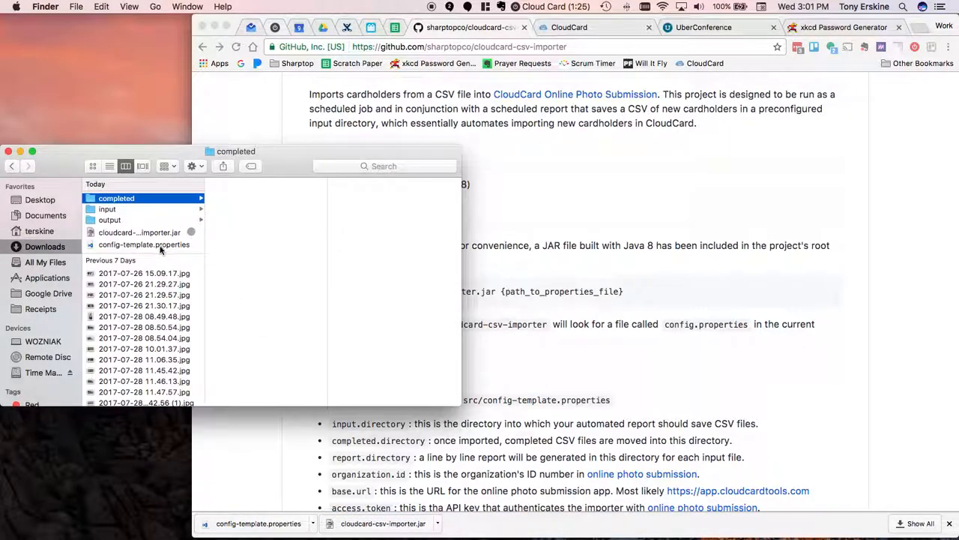
left_click(160, 247)
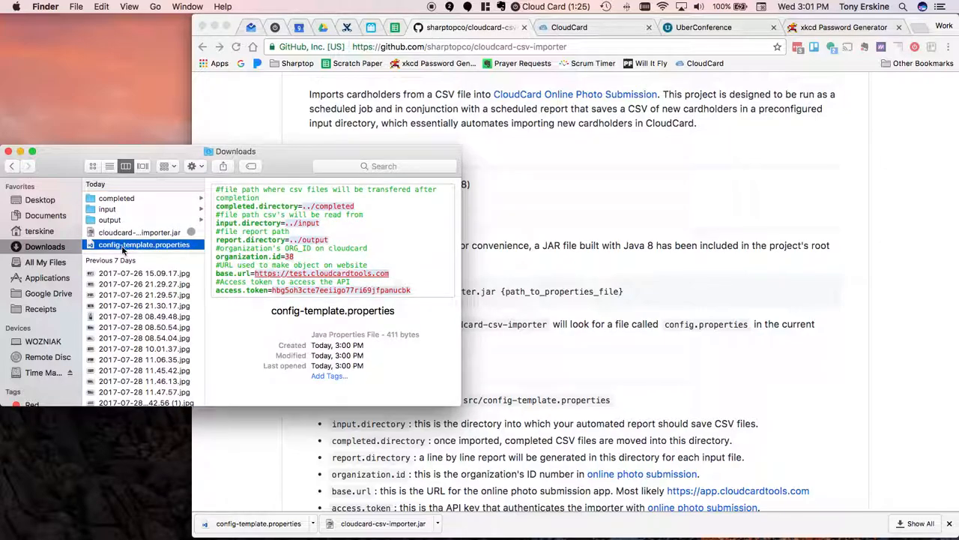
double_click(122, 247)
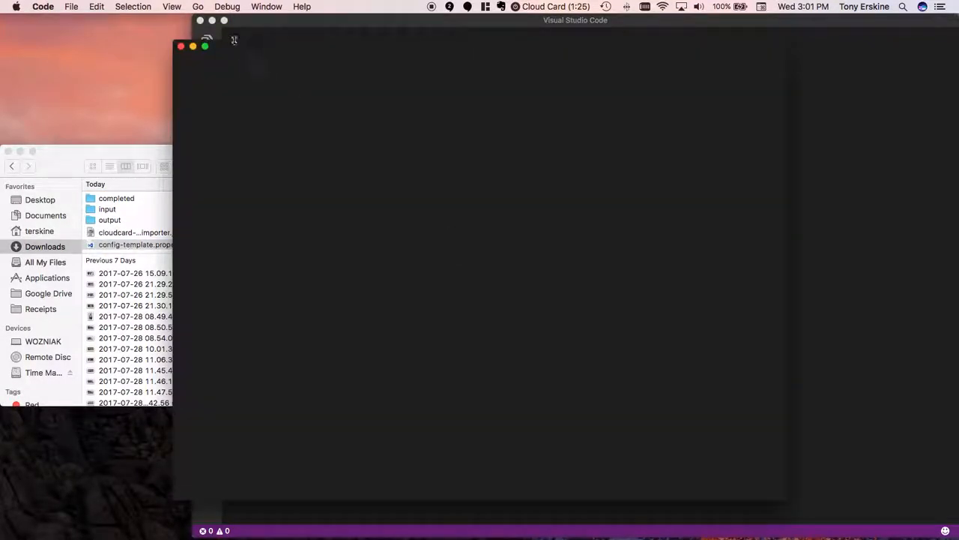
left_click(201, 21)
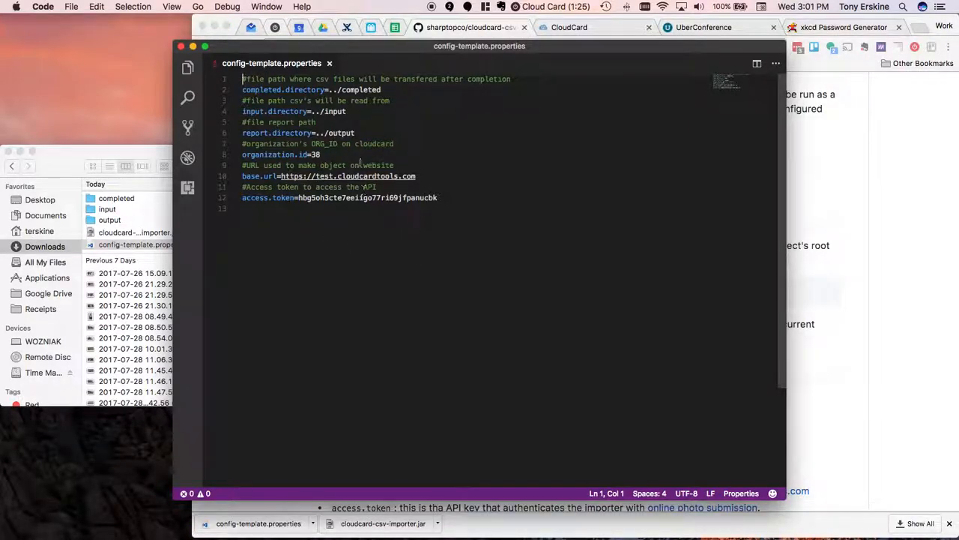
- Highlight the input.directory line in config-template.properties to review where CSV files are read from
key("shift+Down")
key("shift+Down")
key("shift+Down")
key("Up")
key("Down")
key("shift+Down")
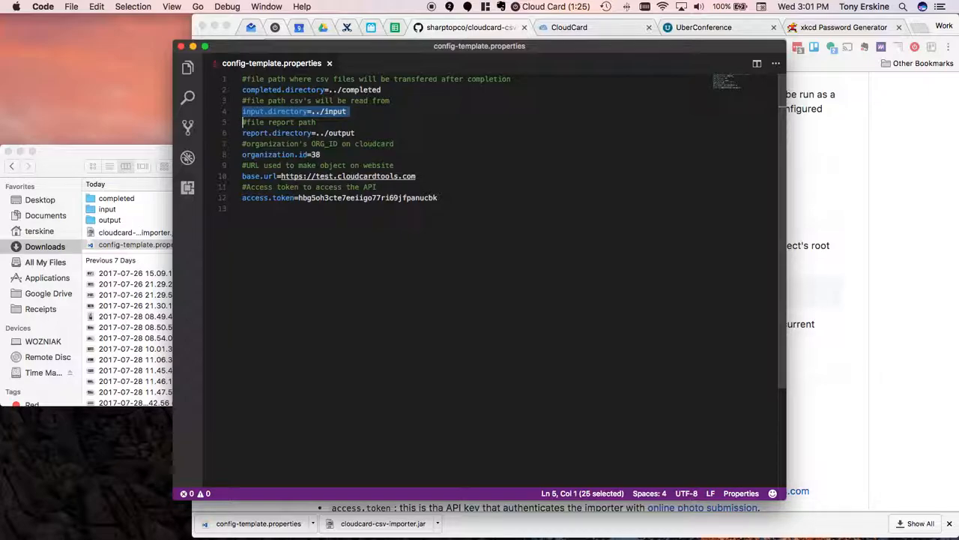
- Review the completed.directory and report.directory paths in config-template.properties
left_click(378, 89)
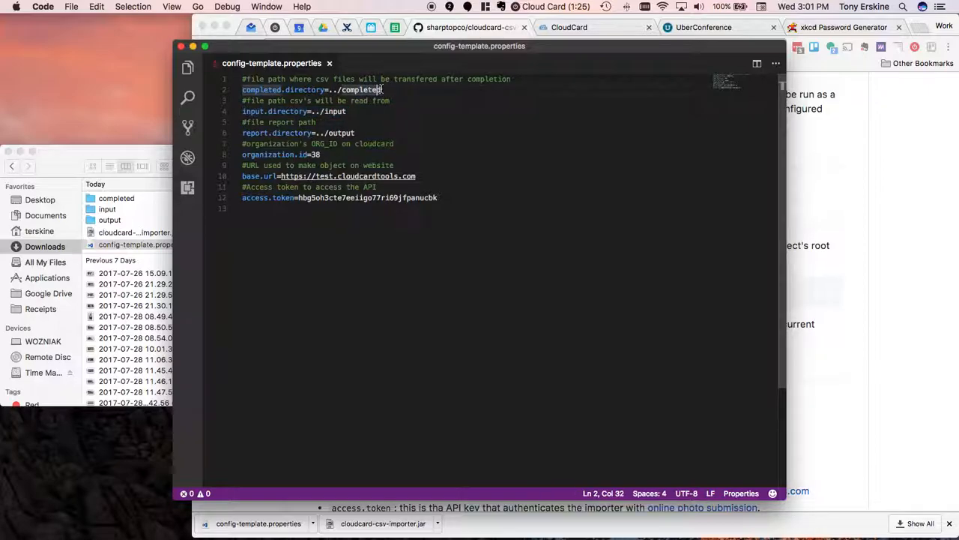
left_click(385, 89)
left_click(359, 135)
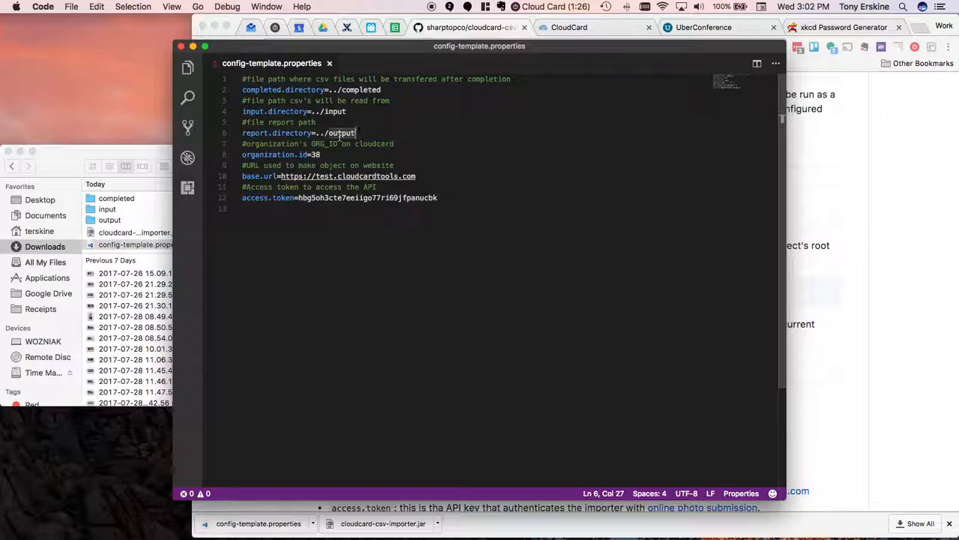
- Open the test-people report CSV from the Downloads output folder in Excel, review its import statuses, and close it
left_click(132, 154)
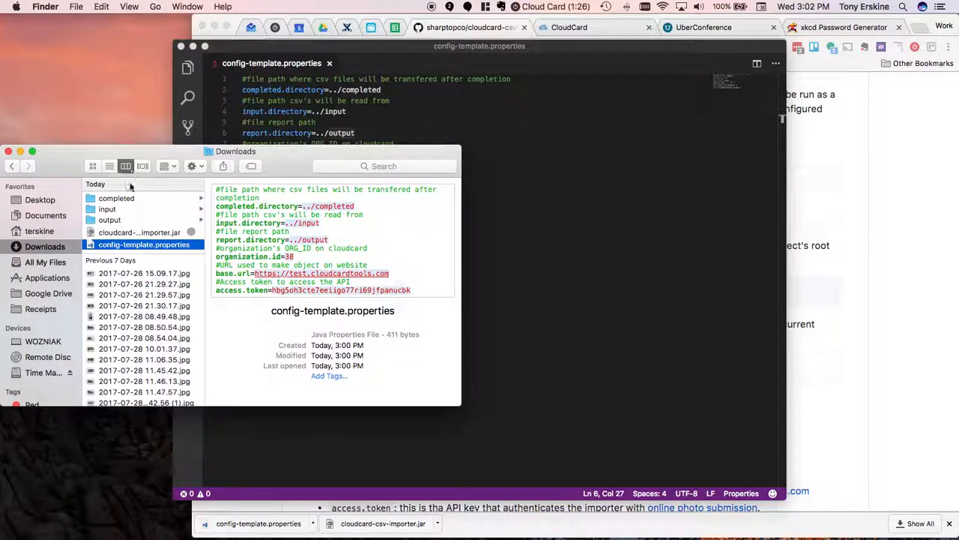
left_click(117, 219)
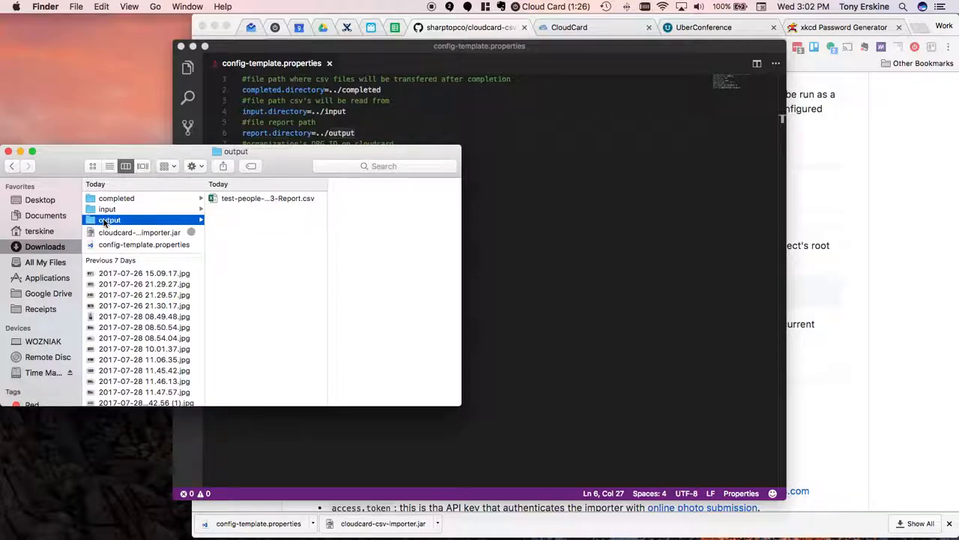
left_click(239, 198)
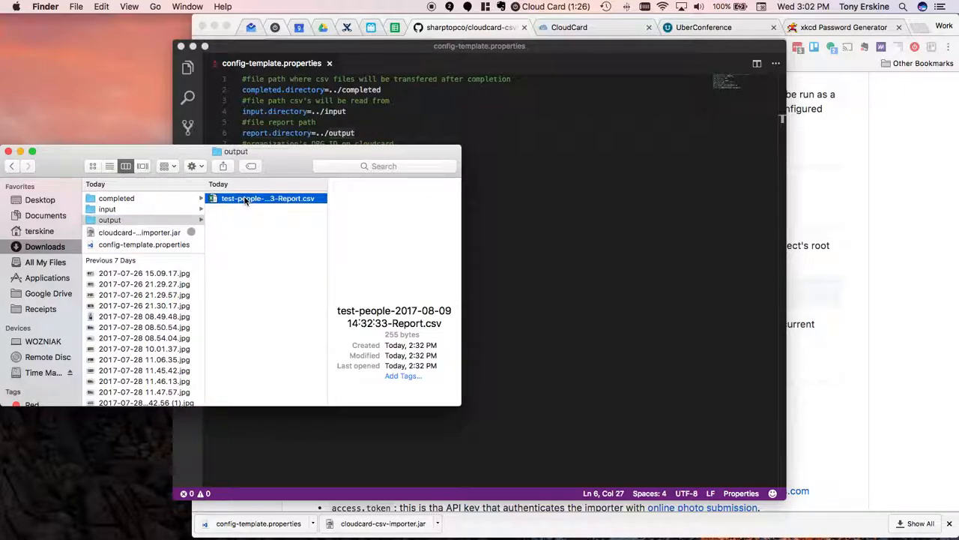
right_click(244, 199)
left_click(233, 249)
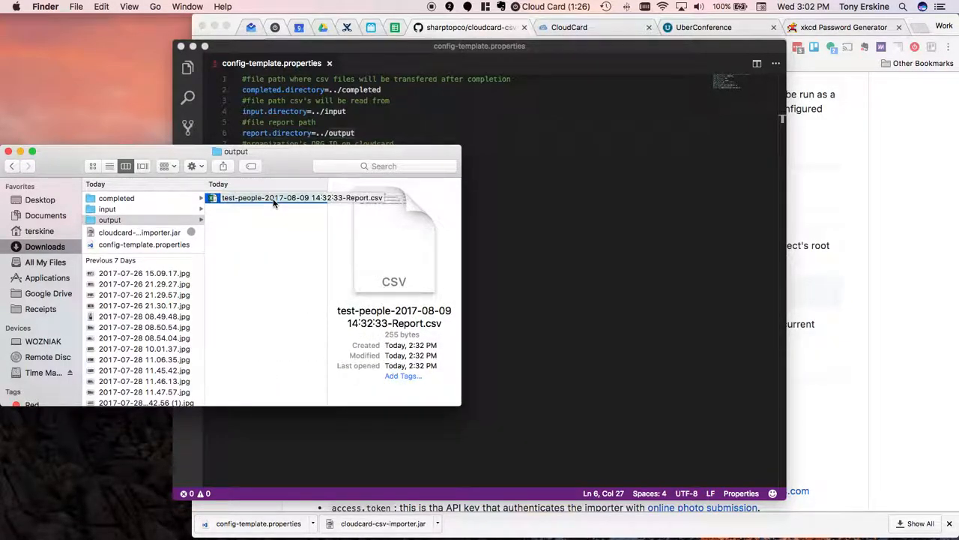
left_click(252, 213)
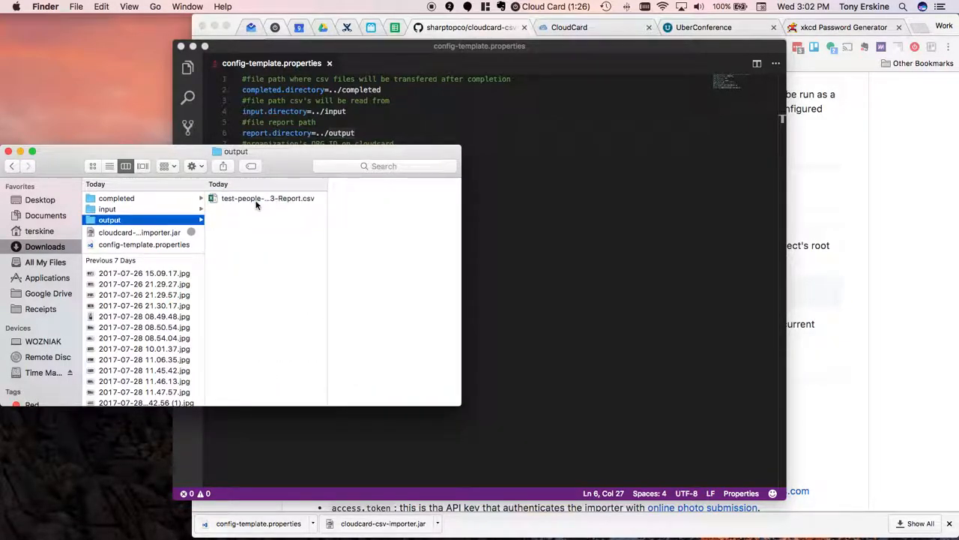
double_click(255, 200)
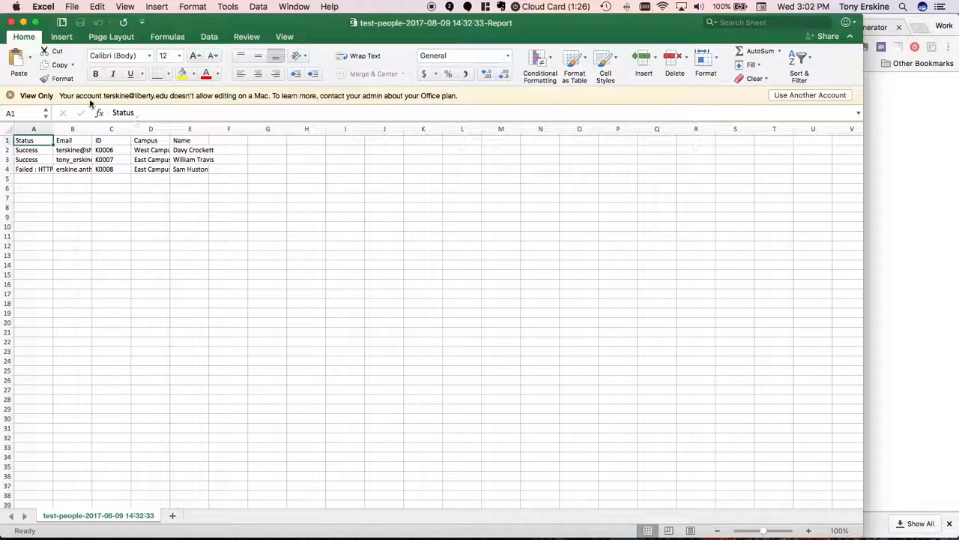
left_click(12, 23)
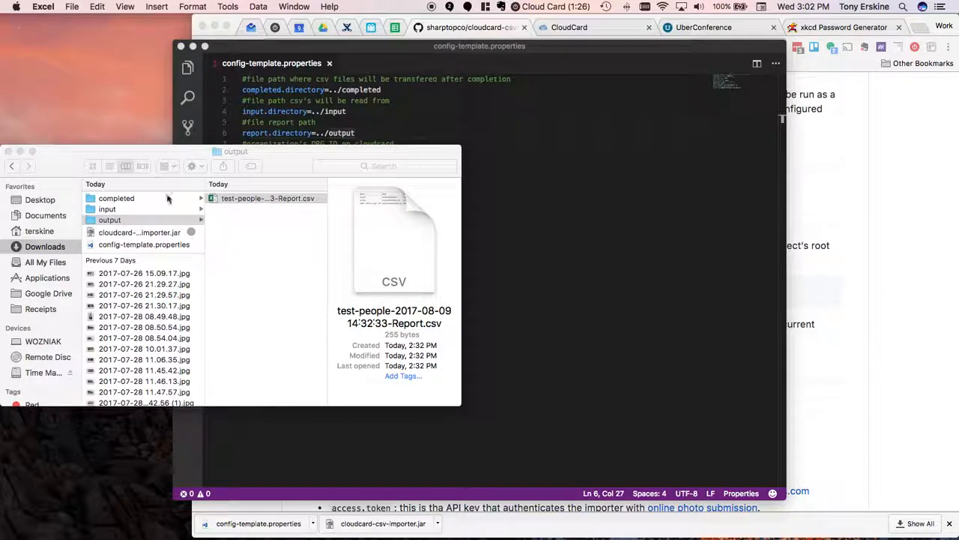
- Open test-people.csv from the Downloads input folder in Excel, review its columns, and quit Excel
left_click(222, 201)
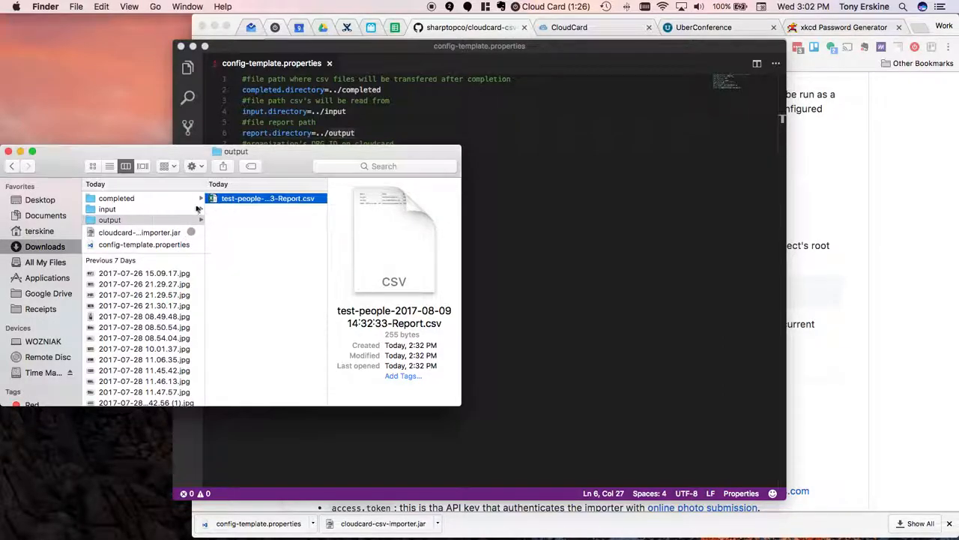
left_click(141, 207)
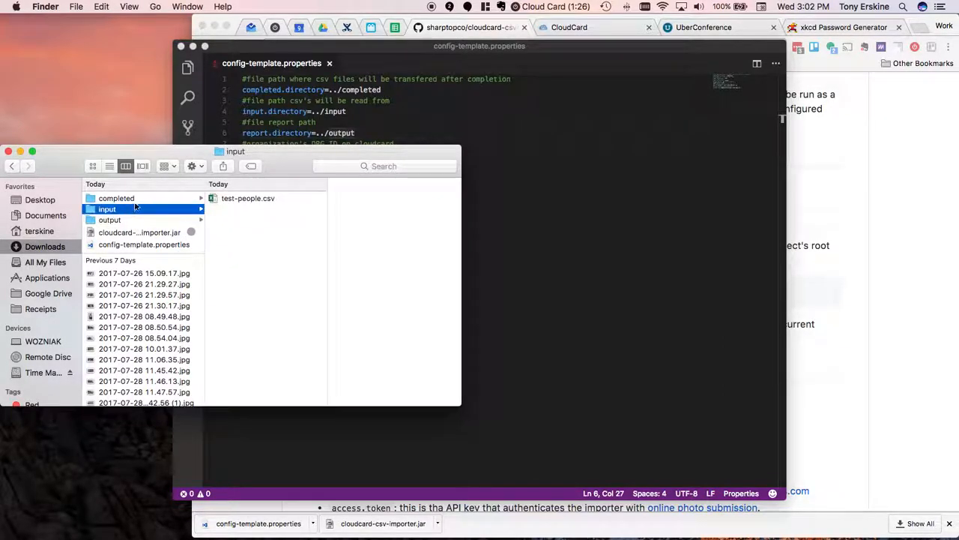
left_click(240, 199)
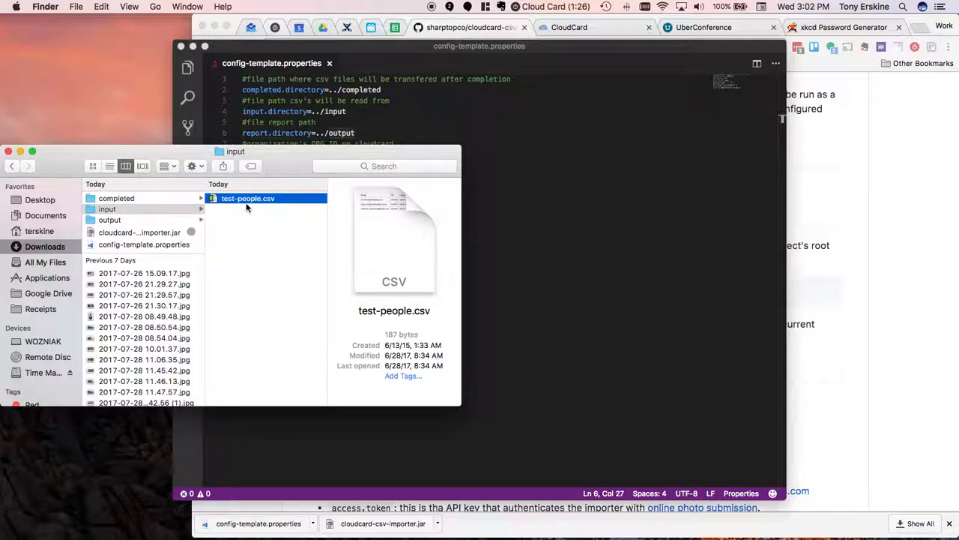
double_click(248, 199)
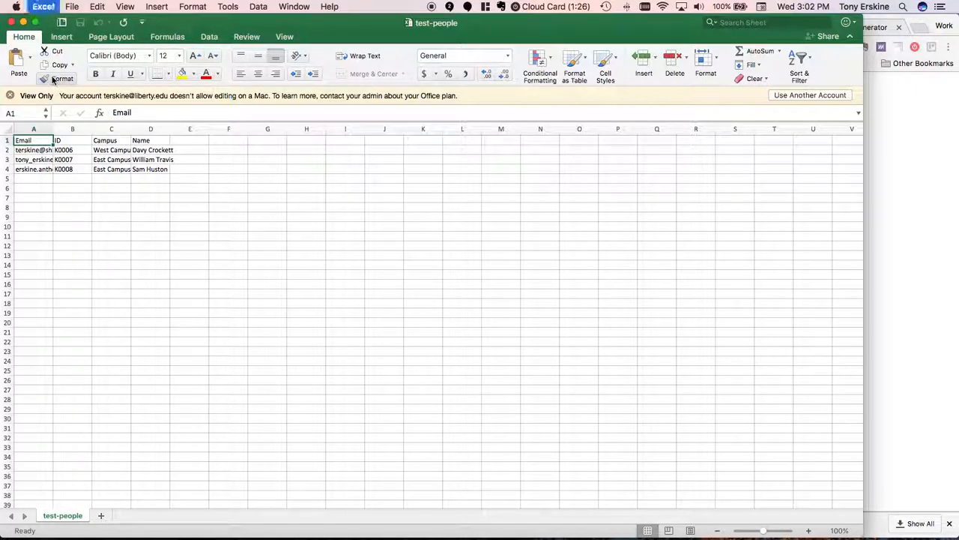
key("super+q")
left_click(162, 209)
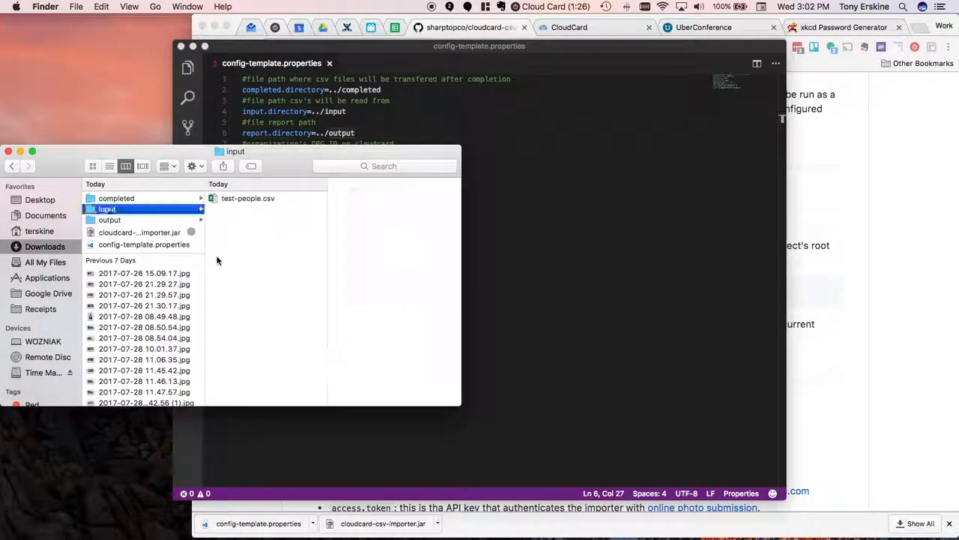
- Check the contents of the completed folder in Finder and return to config-template.properties in Visual Studio Code
left_click(169, 199)
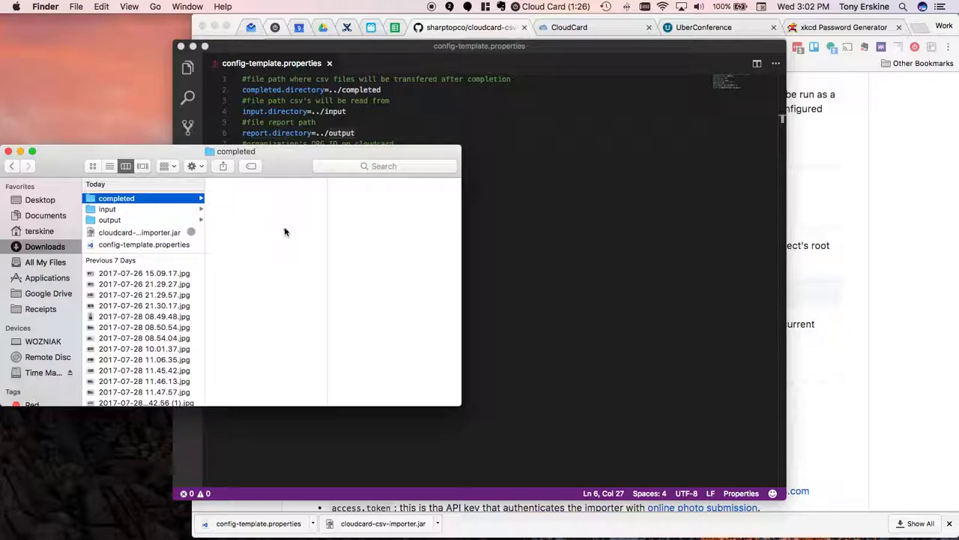
left_click(528, 298)
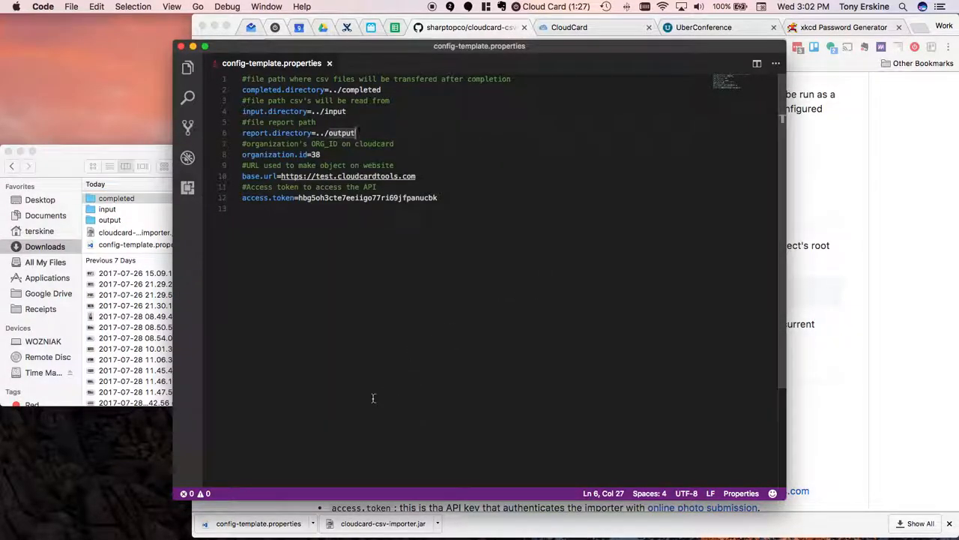
left_click(118, 225)
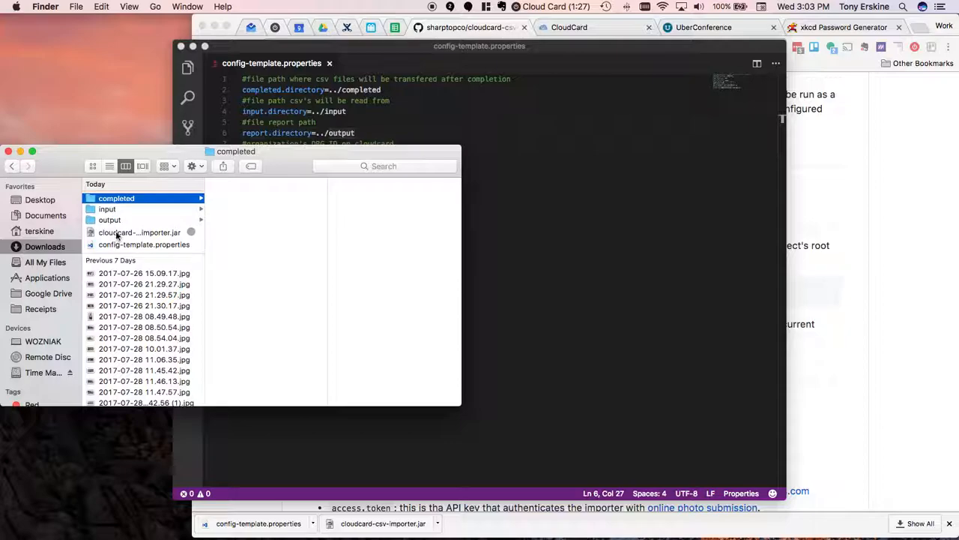
left_click(544, 316)
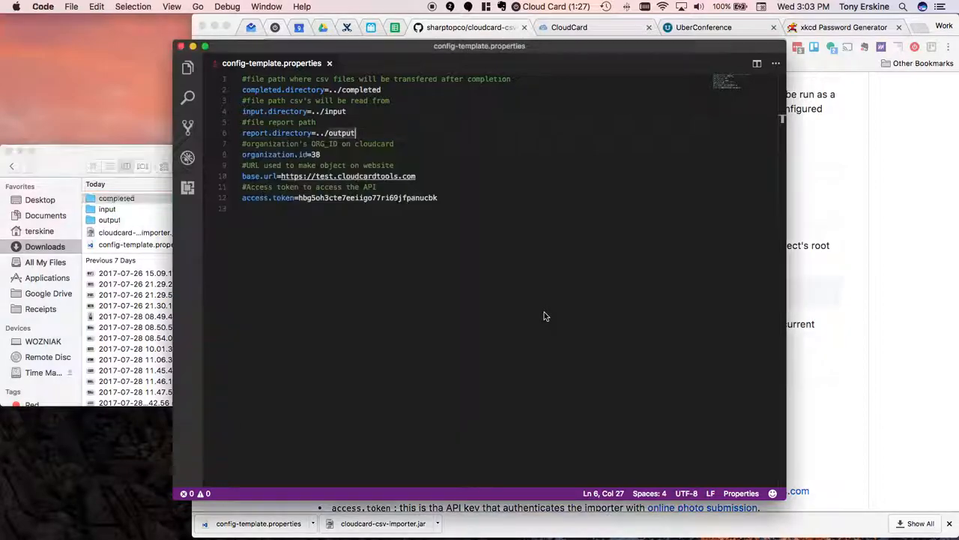
- Remove the ../ prefix from the completed.directory path so it reads completed
left_click(337, 89)
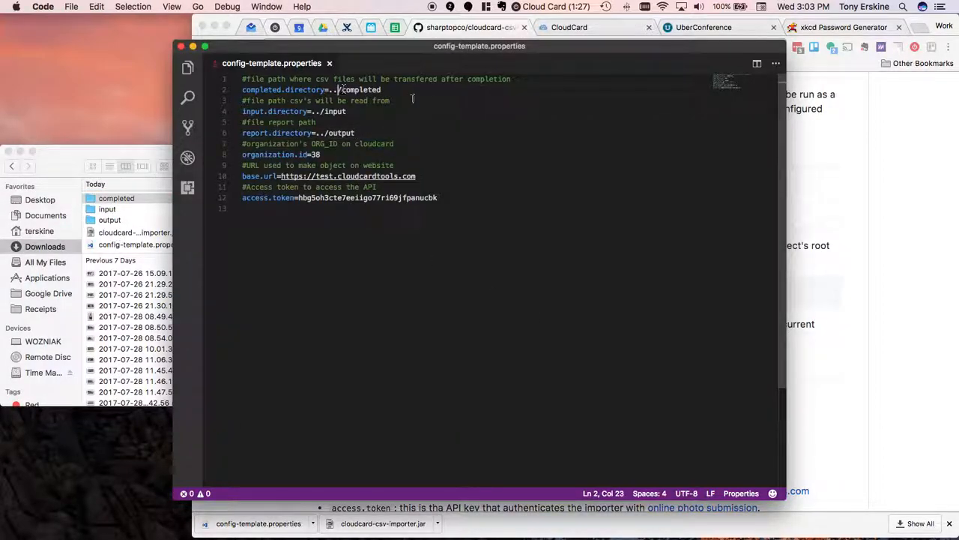
key("Right")
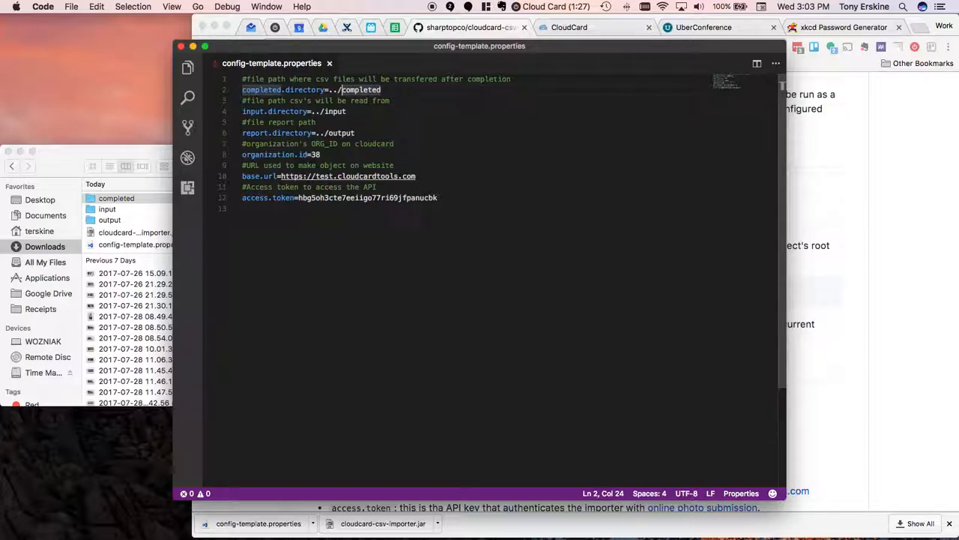
key("BackSpace")
key("BackSpace")
key("BackSpace")
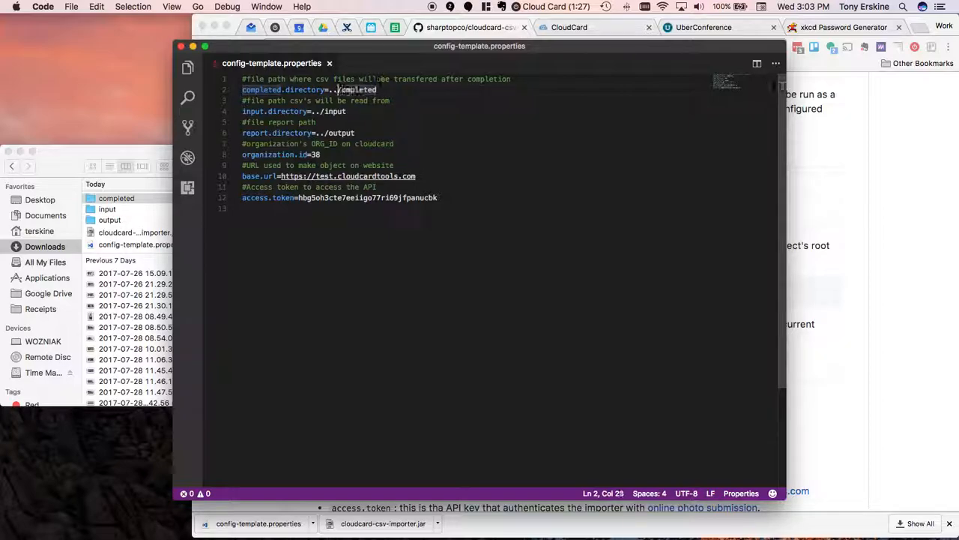
- Remove the ../ prefix from the input.directory path so it reads input
key("Down")
key("Down")
key("Left")
key("BackSpace")
key("BackSpace")
key("BackSpace")
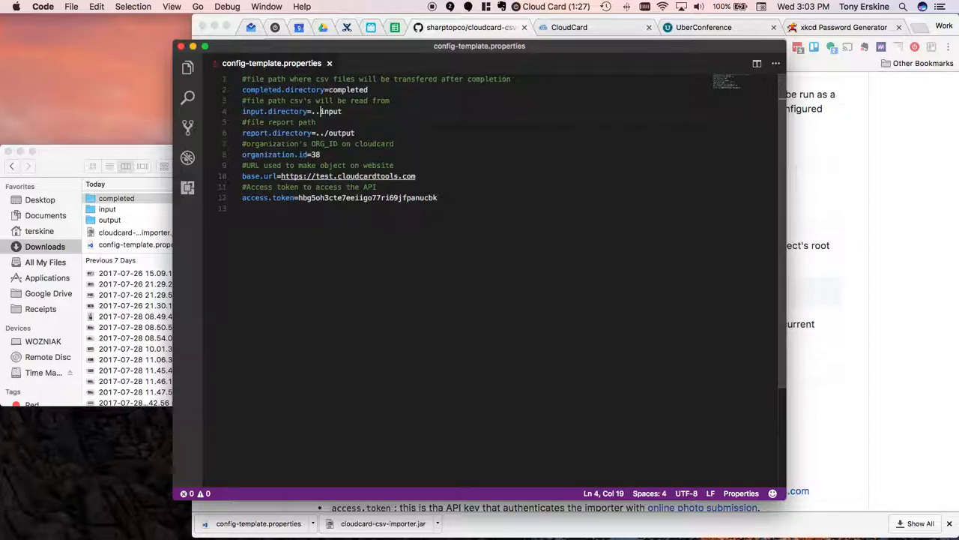
- Remove the ../ prefix from the report.directory path so it reads output
key("Down")
key("Down")
key("Right")
key("Right")
key("Right")
key("Right")
key("BackSpace")
key("BackSpace")
key("BackSpace")
- Review the edited completed.directory value and the organization.id, base.url and access.token settings, highlighting the test subdomain of the URL
double_click(347, 89)
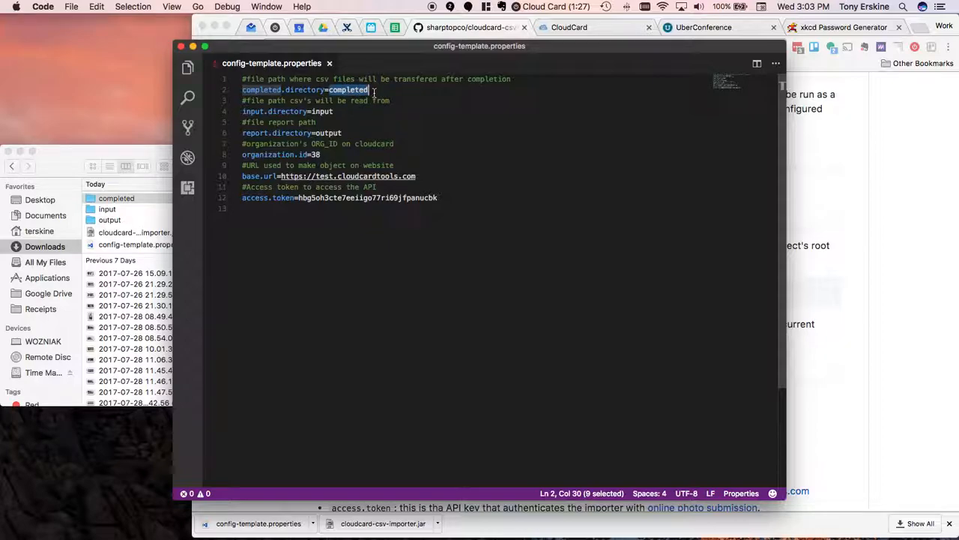
left_click(360, 154)
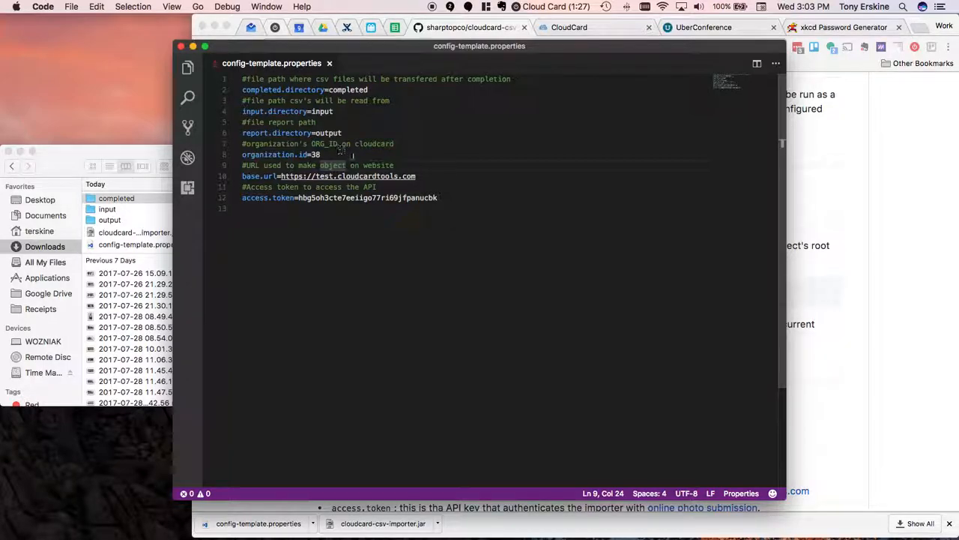
left_click_drag(452, 199, 241, 154)
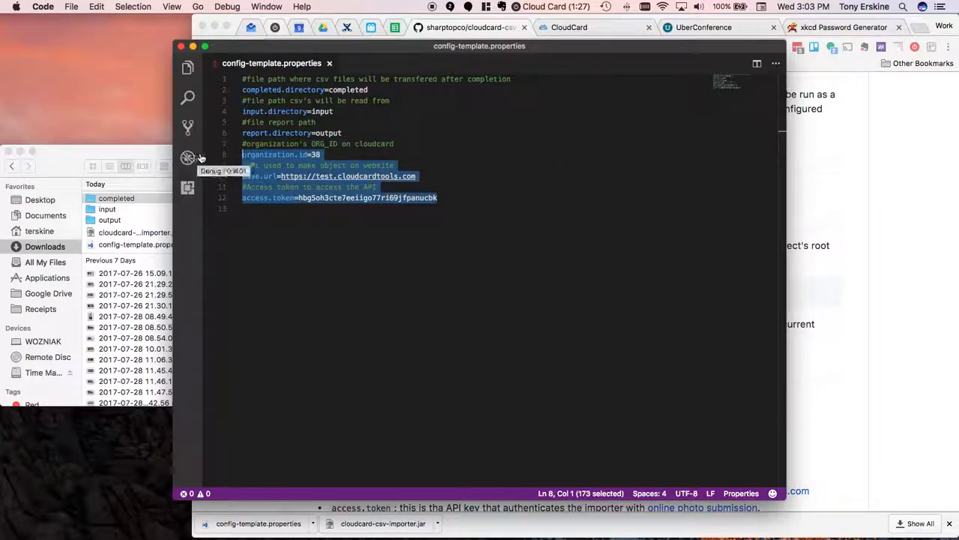
left_click(448, 200)
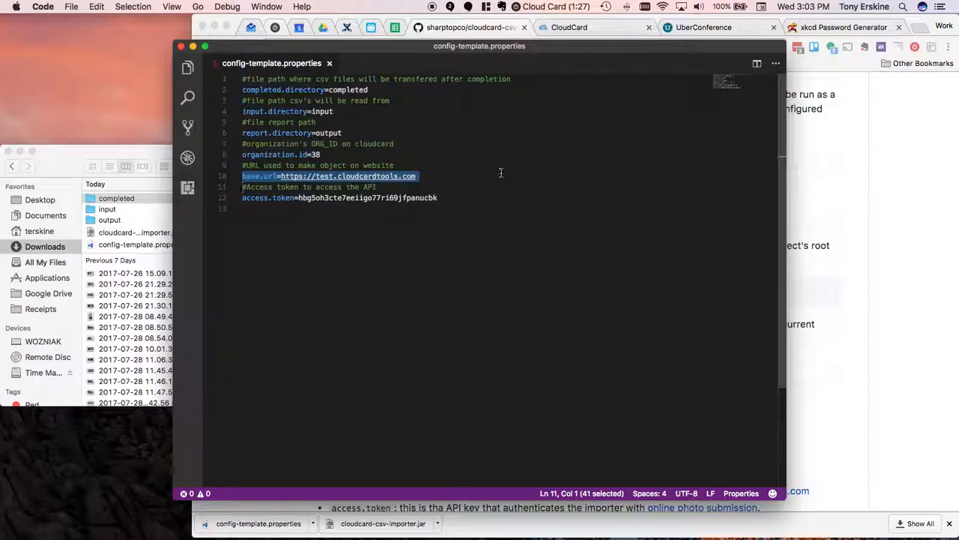
left_click(431, 179)
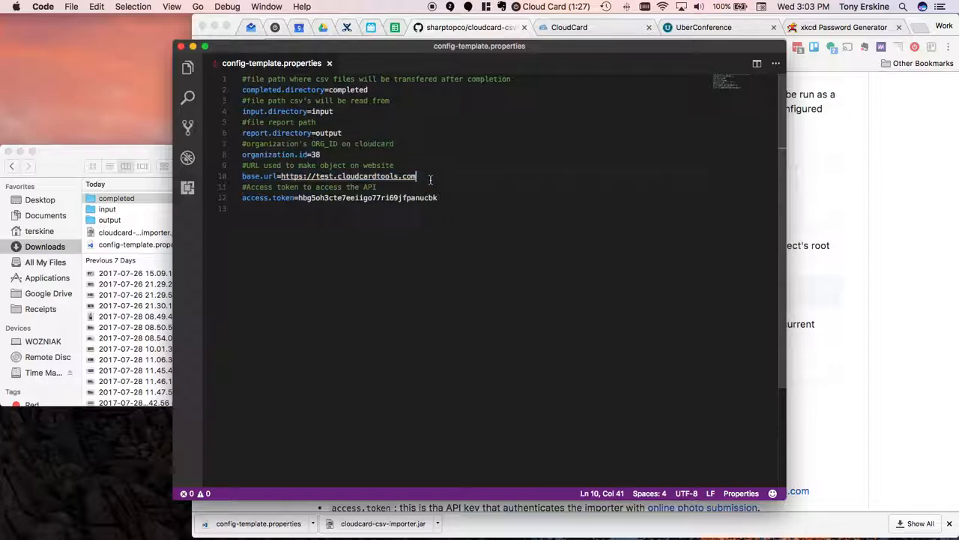
double_click(327, 178)
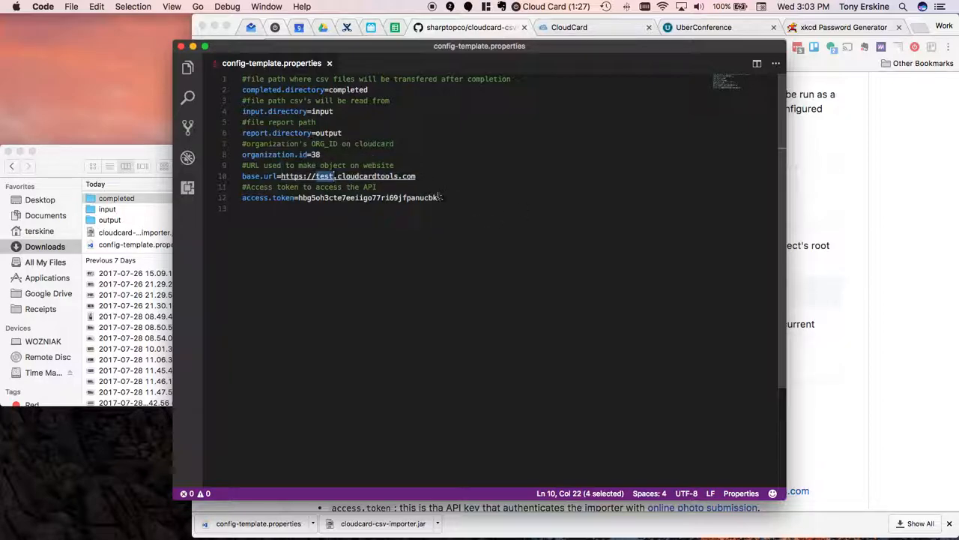
- Switch to the CloudCard page in Chrome, examine its base URL, and load test.cloudcardtools.com/#/admin instead
left_click(573, 31)
left_click_drag(315, 47, 437, 46)
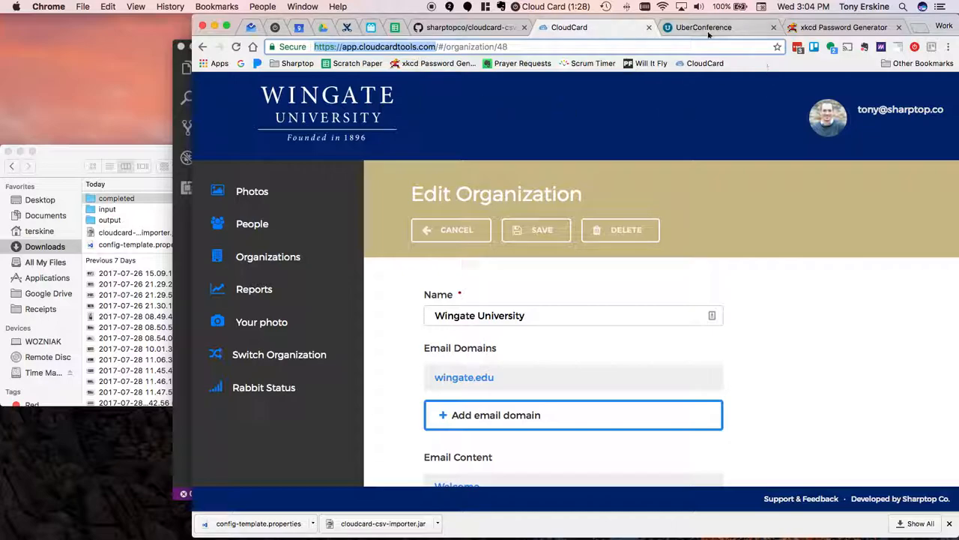
left_click(589, 47)
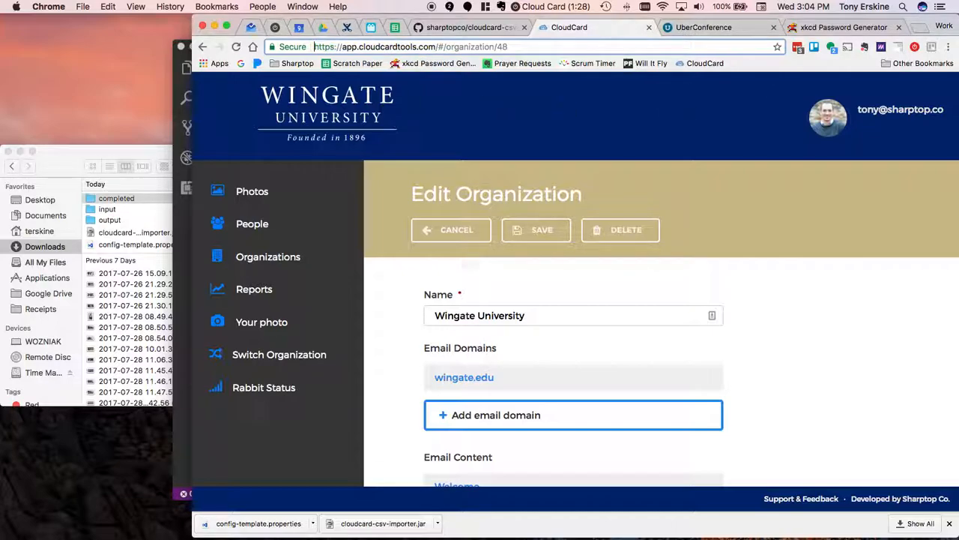
key("super+a")
type("test")
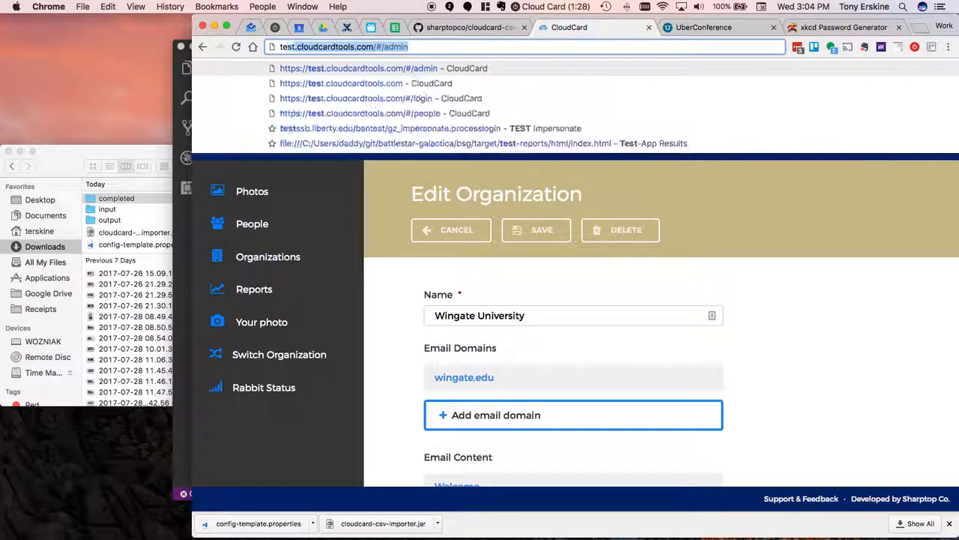
key("Return")
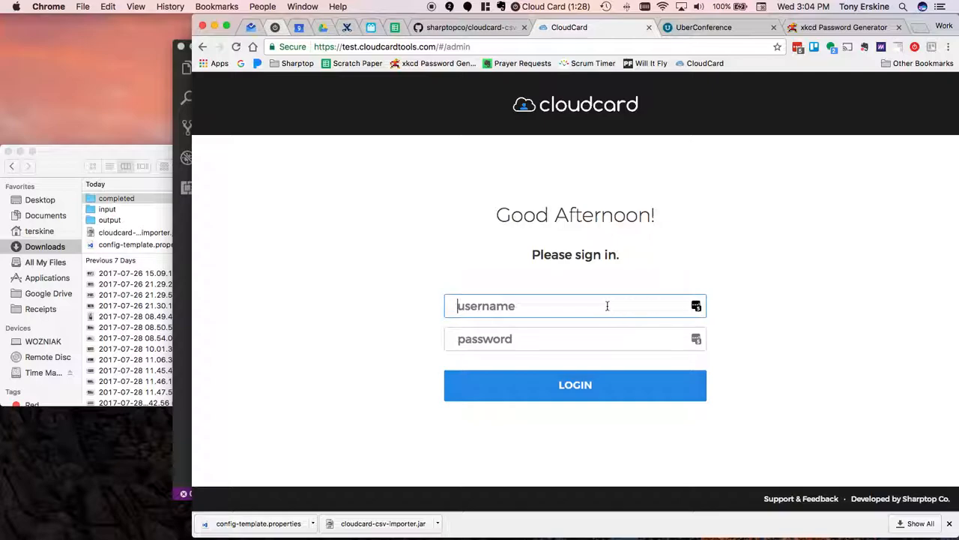
- Sign in to the CloudCard test site with the director account's e-mail username and password
type("director")
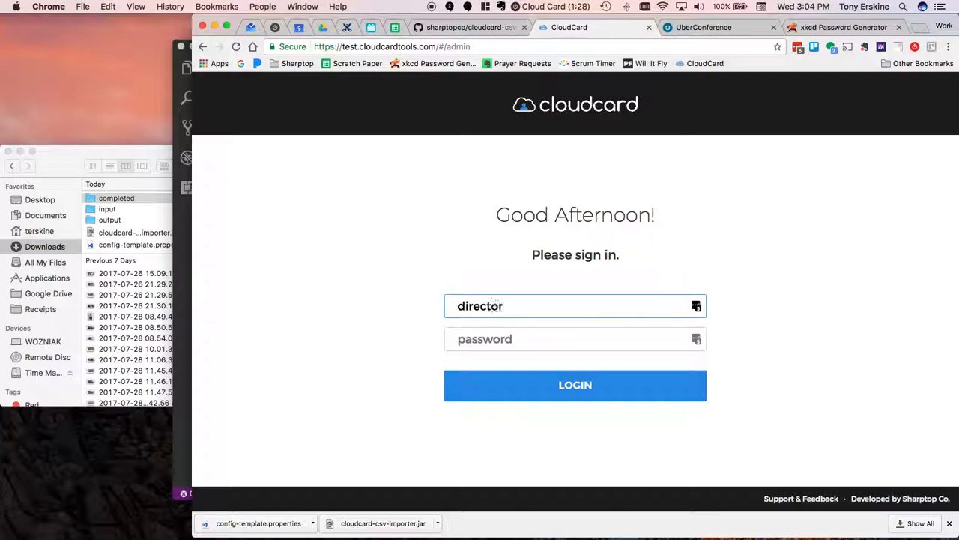
type("@test.edu")
key("Tab")
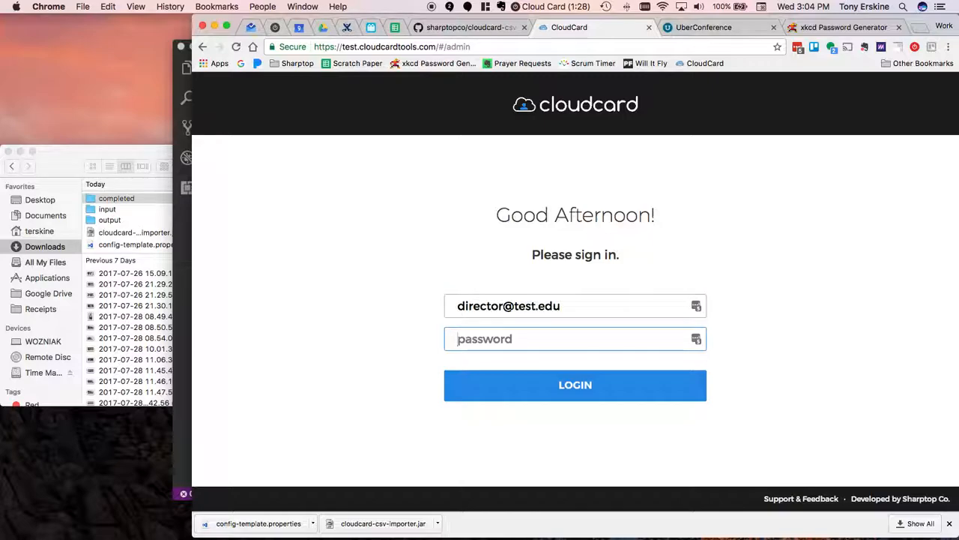
type("•••••••")
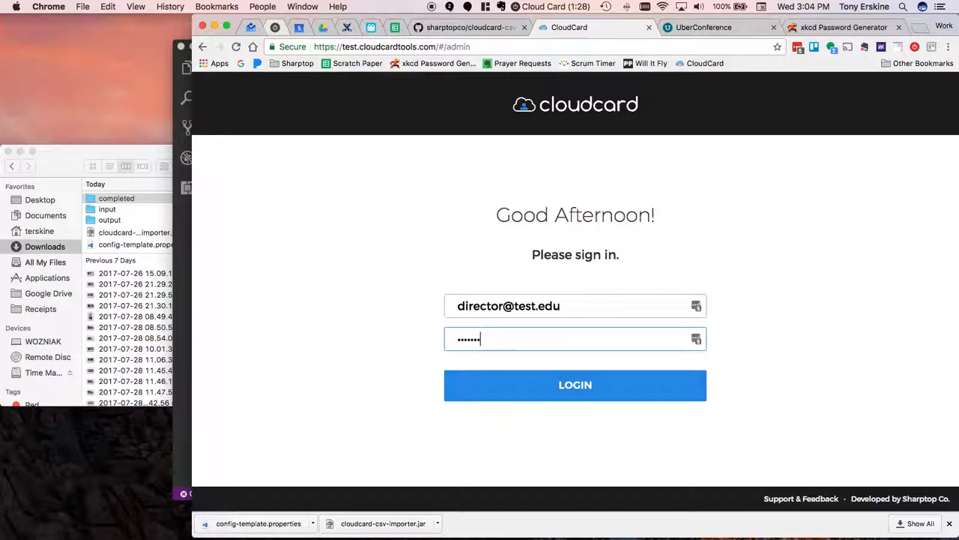
left_click(602, 379)
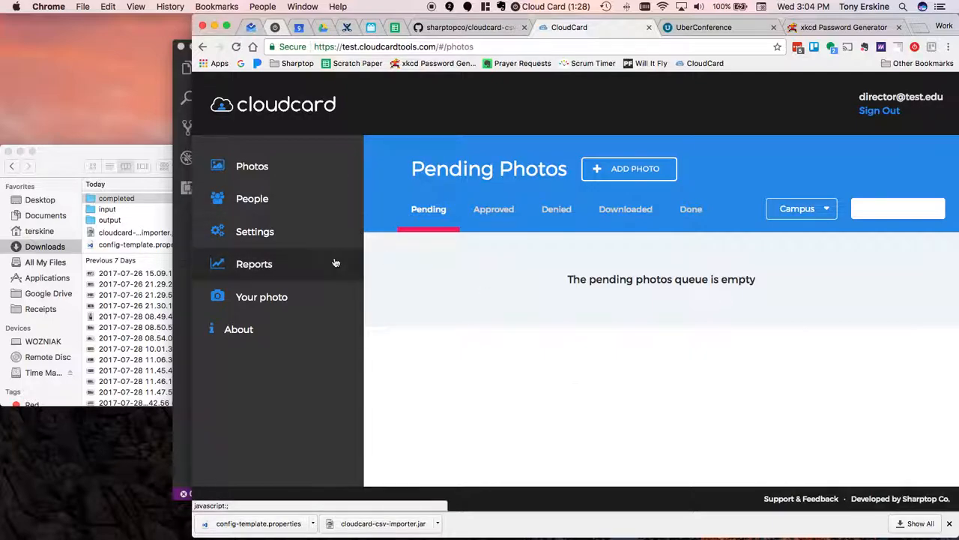
- Highlight the base part of the site's URL and switch to Visual Studio Code to compare it with the base.url setting
left_click(357, 46)
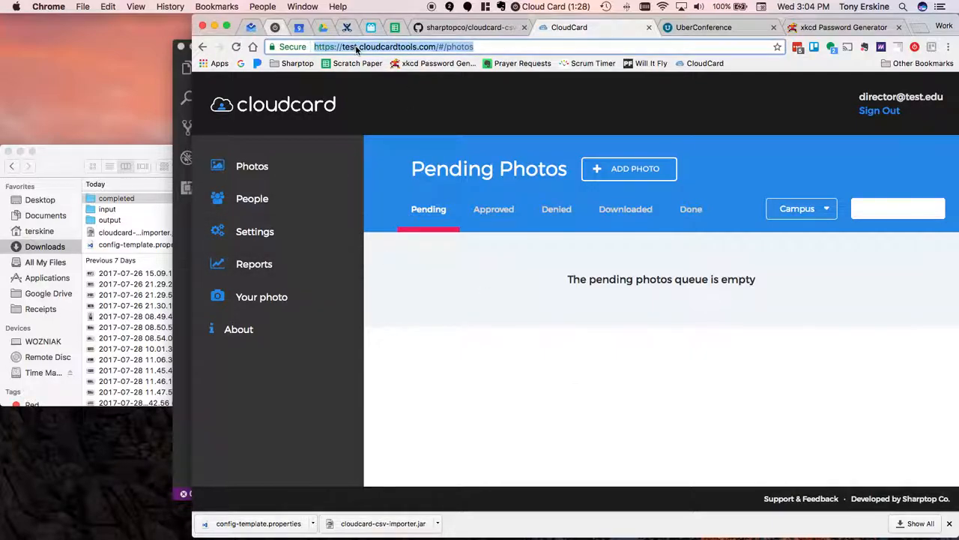
key("Left")
key("alt+shift+Right")
key("alt+shift+Right")
key("alt+shift+Right")
key("alt+shift+Right")
key("super+Tab")
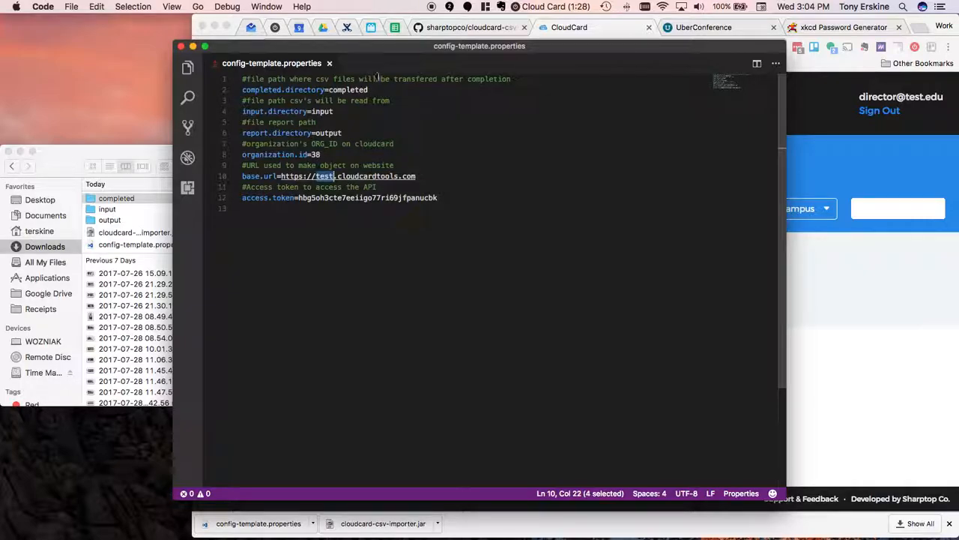
left_click_drag(419, 47, 252, 50)
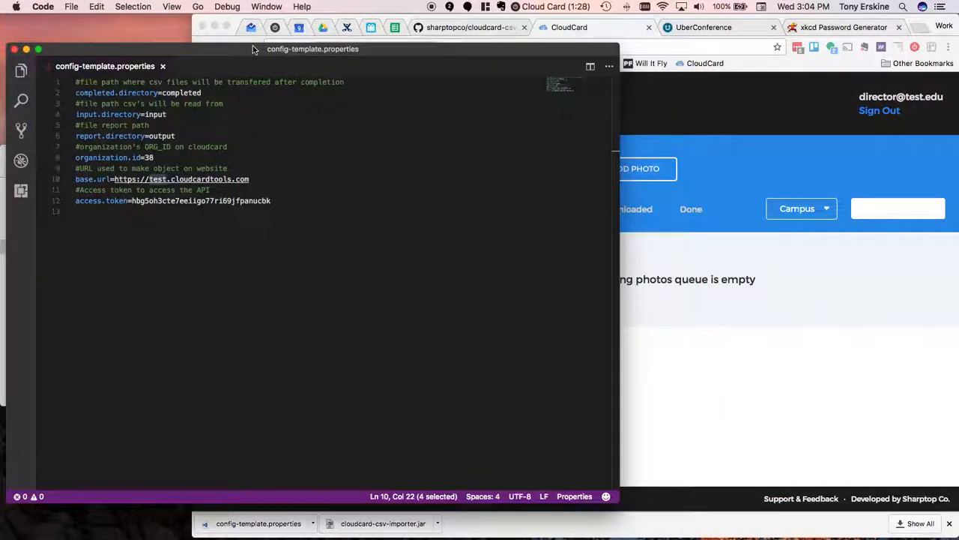
- Open the organization settings in CloudCard in Chrome and check the ID in the URL against organization.id in the Visual Studio Code properties file
triple_click(138, 157)
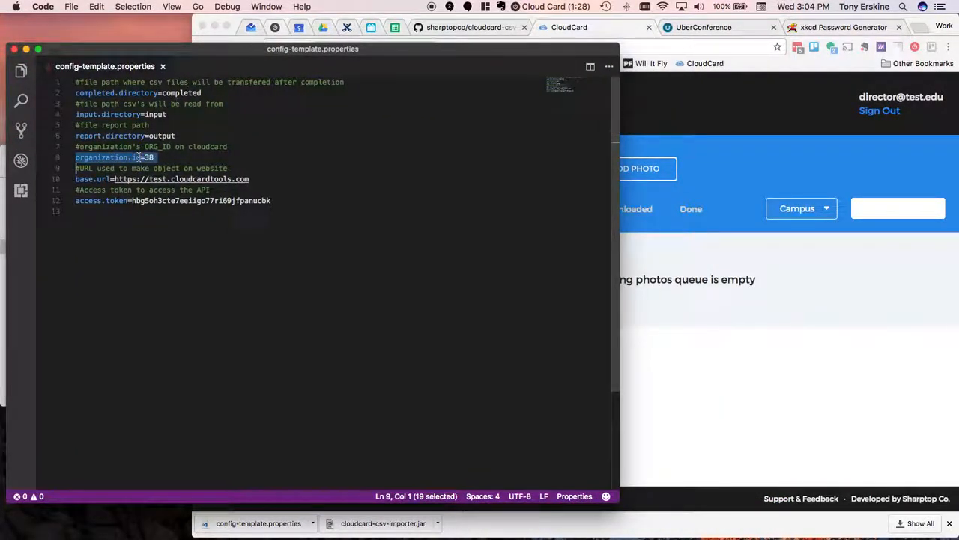
left_click(829, 420)
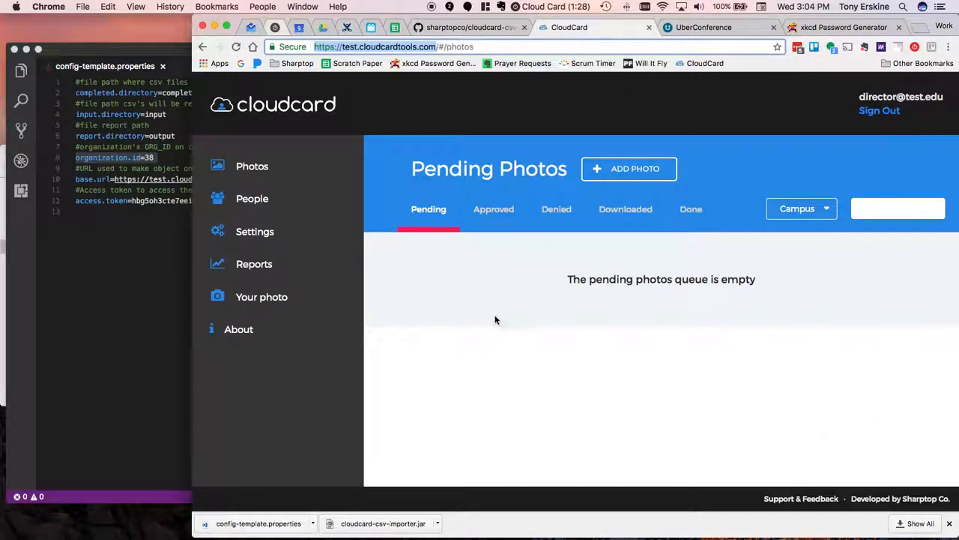
left_click(263, 237)
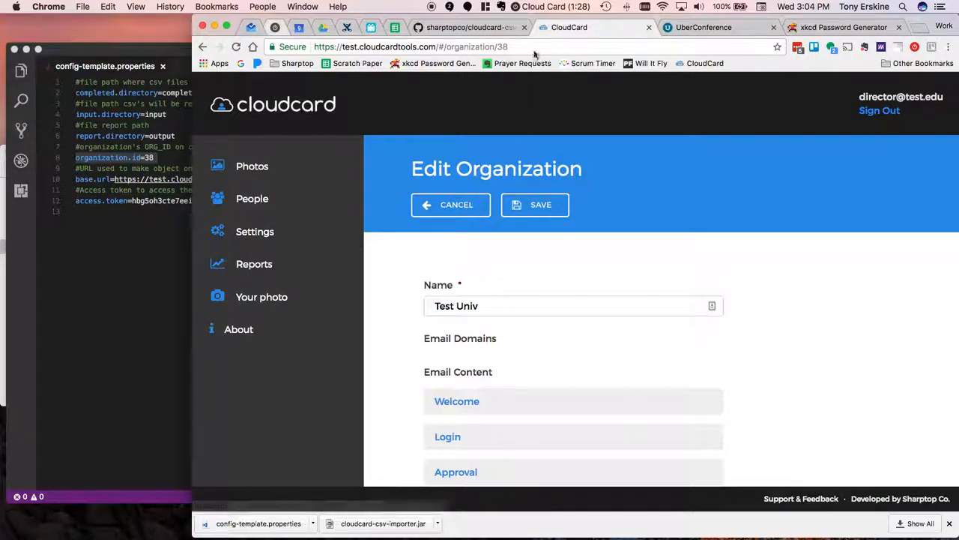
double_click(502, 47)
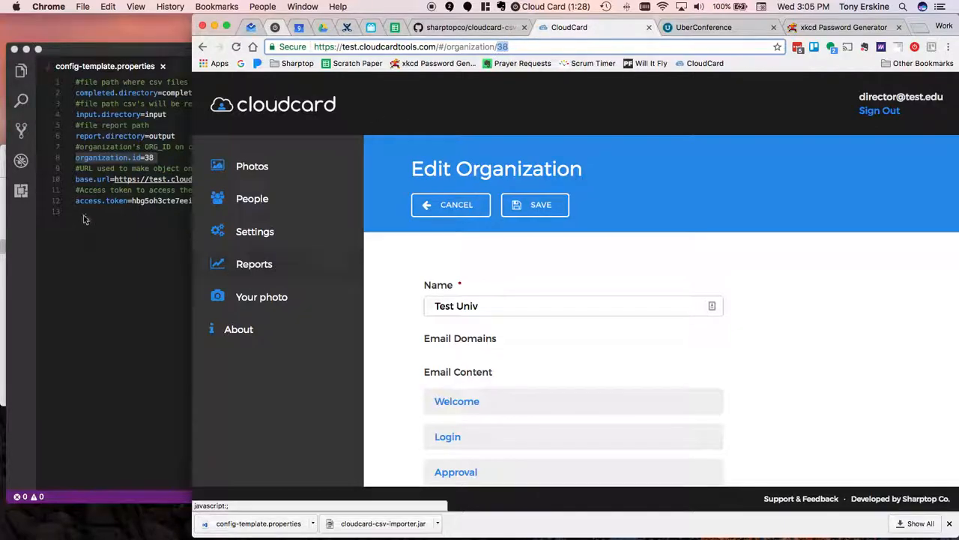
left_click(154, 166)
left_click(178, 163)
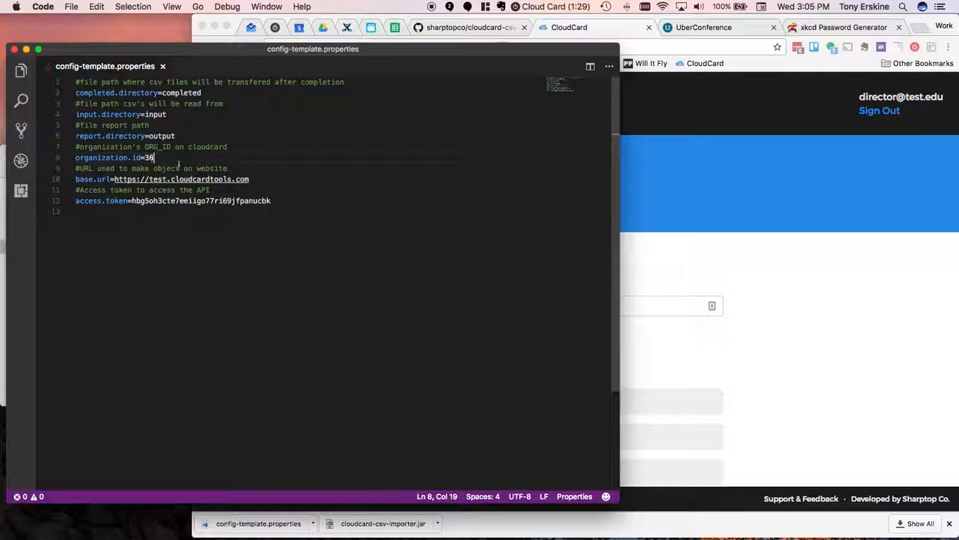
- Delete the existing access.token value from the properties file, leaving the setting empty after the equals sign
double_click(259, 199)
left_click(288, 198)
double_click(288, 198)
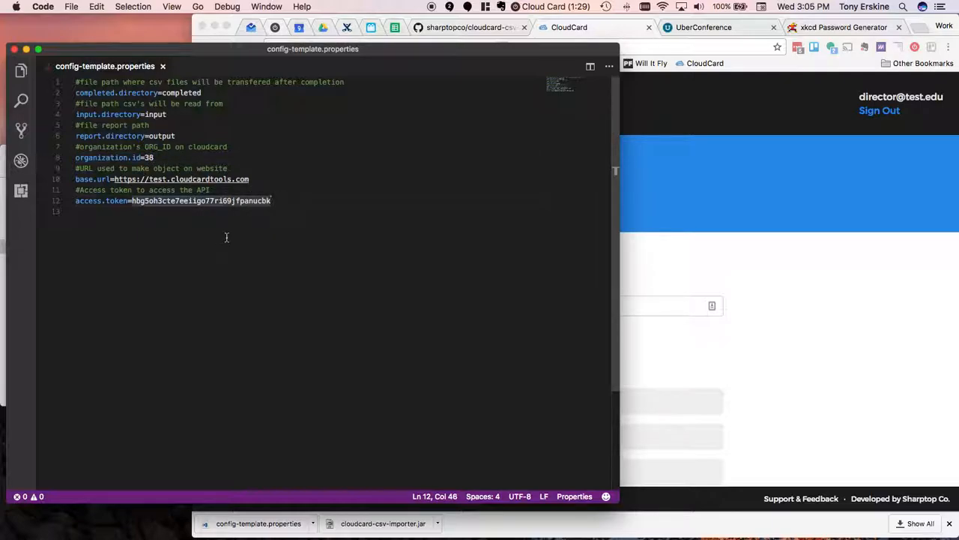
key("alt+shift+Left")
key("BackSpace")
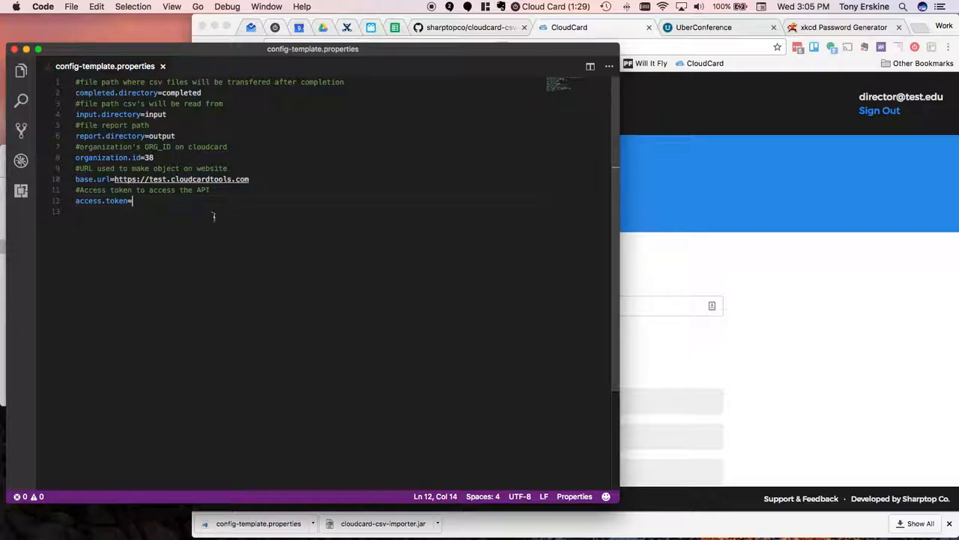
- Switch to CloudCard in Chrome, examine the people list and their roles, and dismiss the downloads bar
left_click(856, 309)
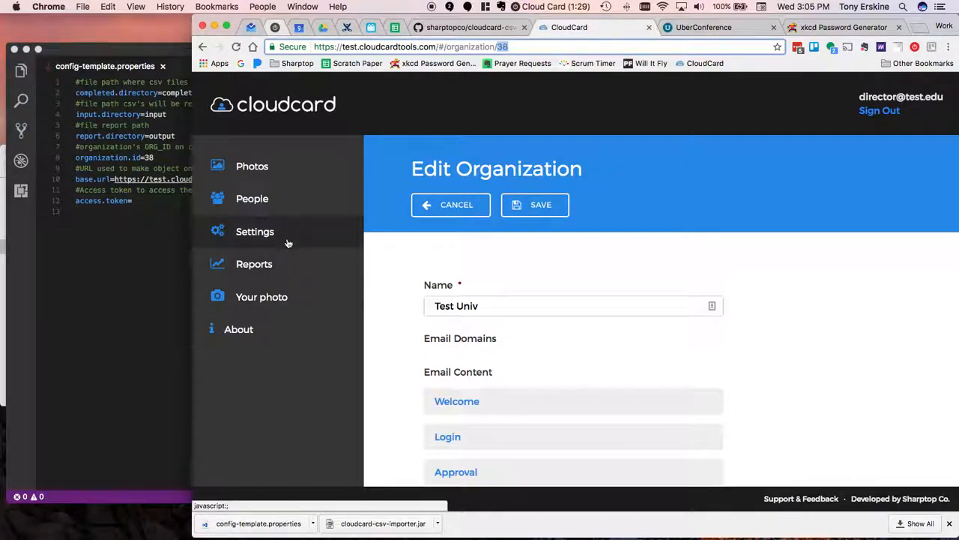
left_click(273, 201)
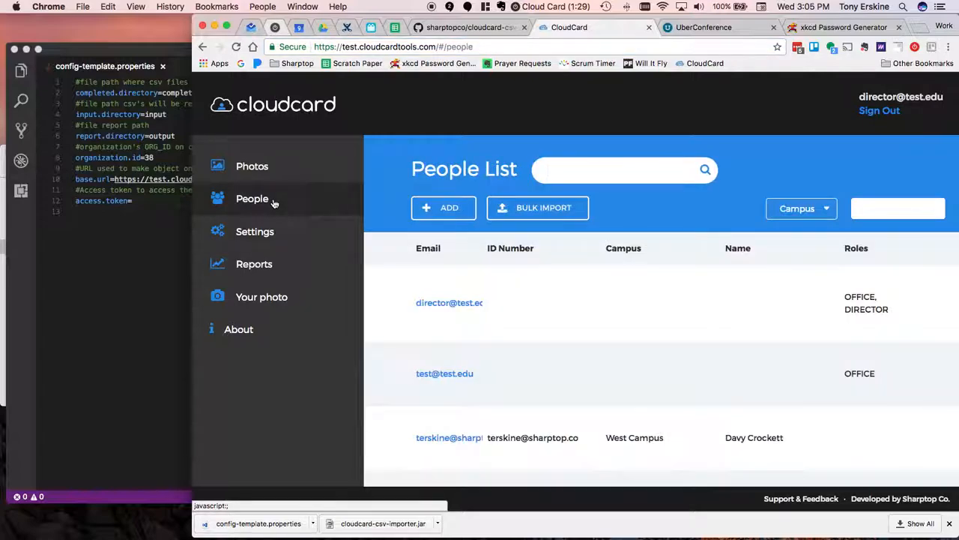
scroll(409, 406, "down", 1)
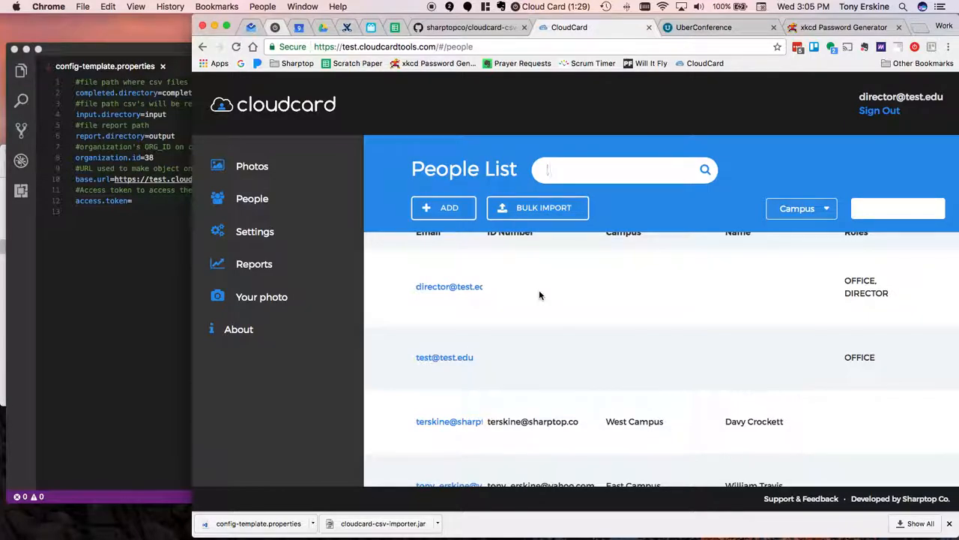
left_click(949, 524)
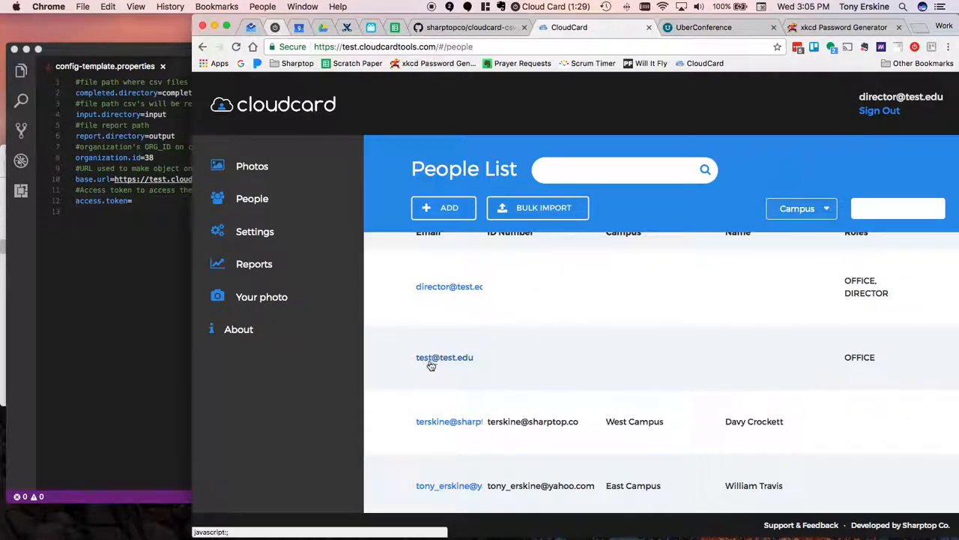
- Sign out of CloudCard and sign back in with the director account's e-mail username and password
left_click(876, 111)
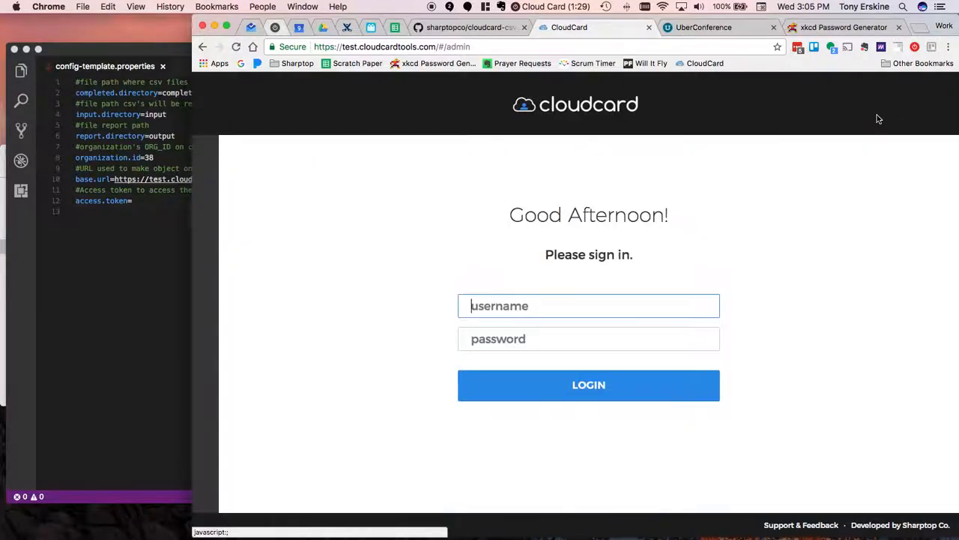
type("test")
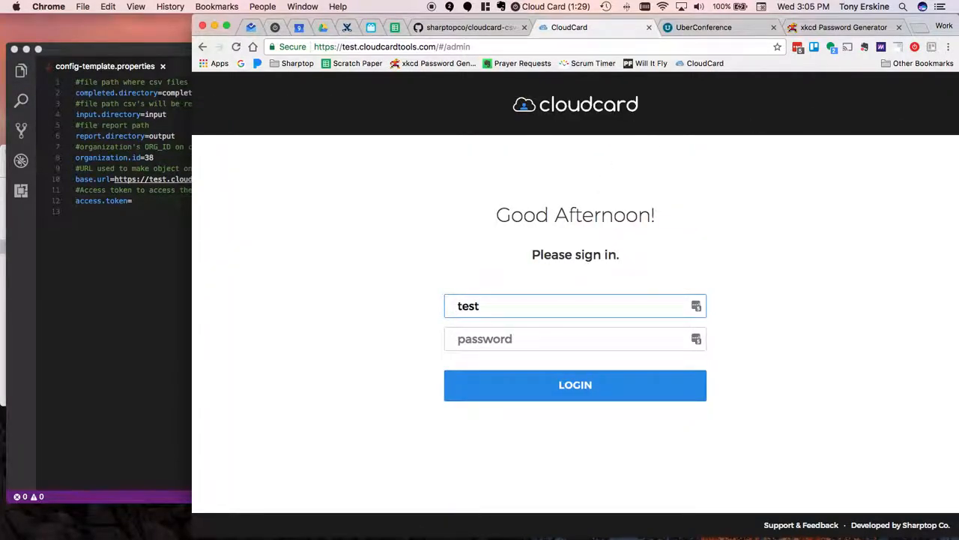
type("@")
key("BackSpace")
key("BackSpace")
key("BackSpace")
key("BackSpace")
type("direc")
key("BackSpace")
key("BackSpace")
key("BackSpace")
key("BackSpace")
key("BackSpace")
type("de")
type("recto")
type("r@")
type("test.edu")
key("Tab")
type("•••••")
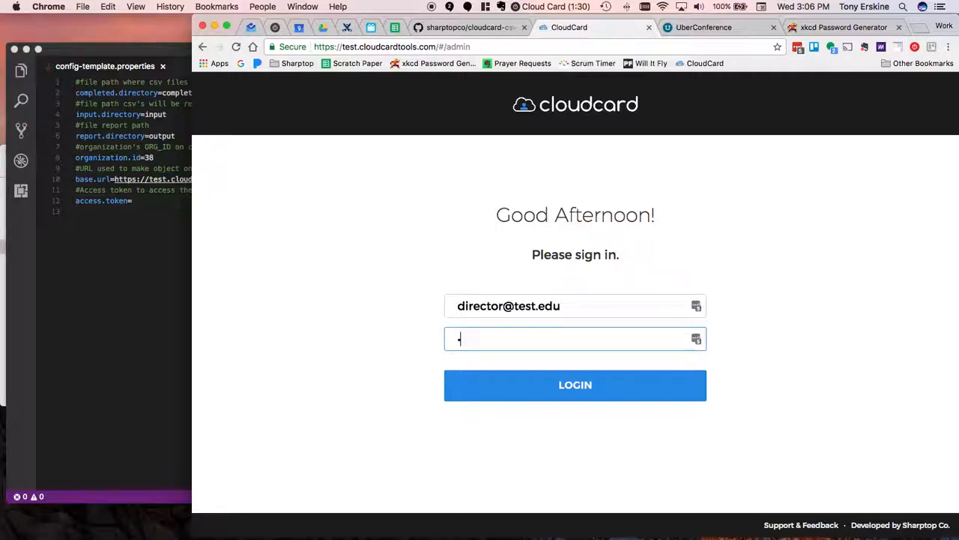
type("•••")
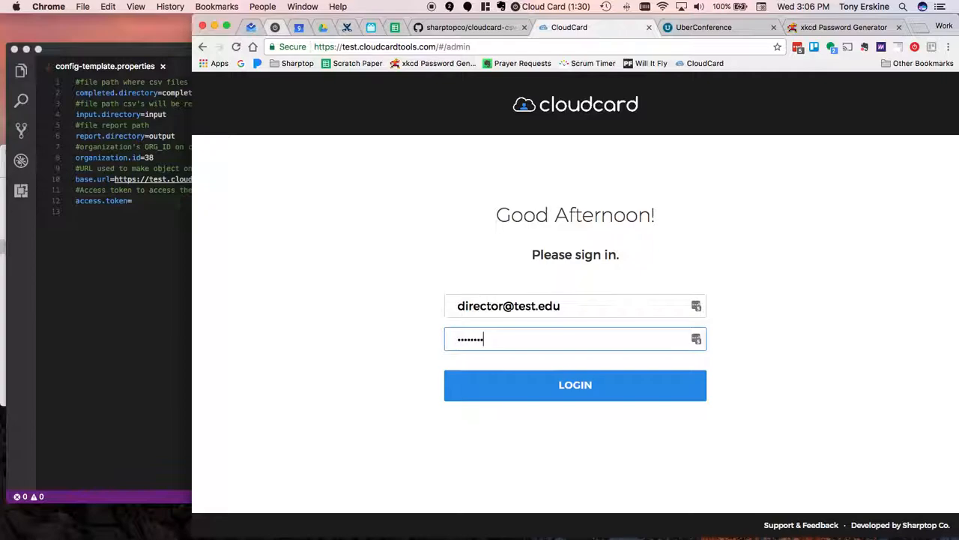
key("BackSpace")
key("BackSpace")
key("BackSpace")
key("BackSpace")
key("BackSpace")
key("BackSpace")
key("BackSpace")
key("BackSpace")
type("•••••••")
key("Return")
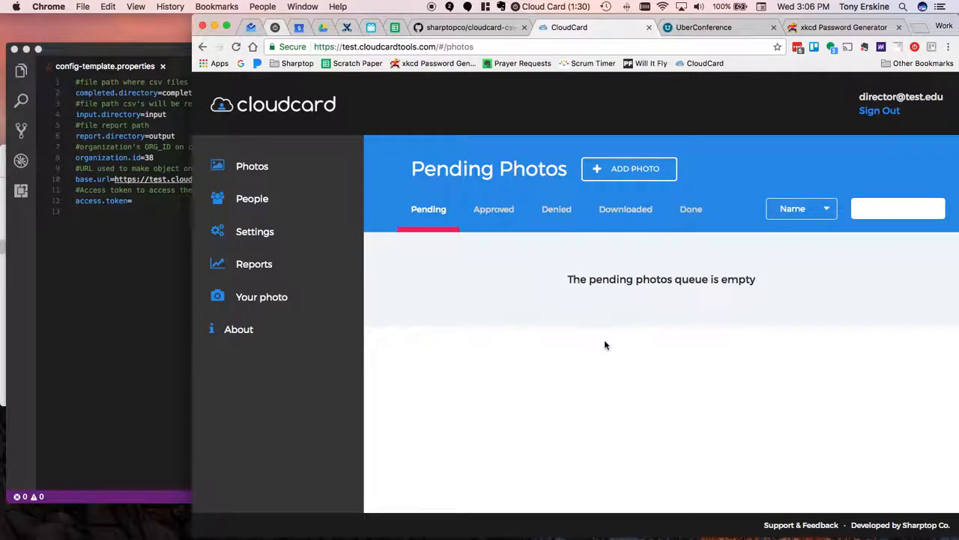
- Open the record of the person who has only the OFFICE role and delete that person from the people list
left_click(243, 209)
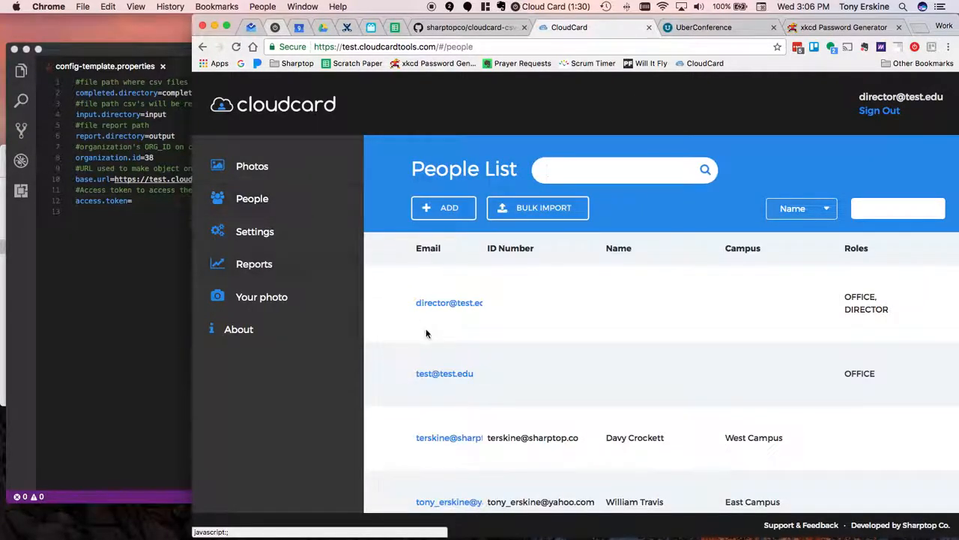
left_click(442, 372)
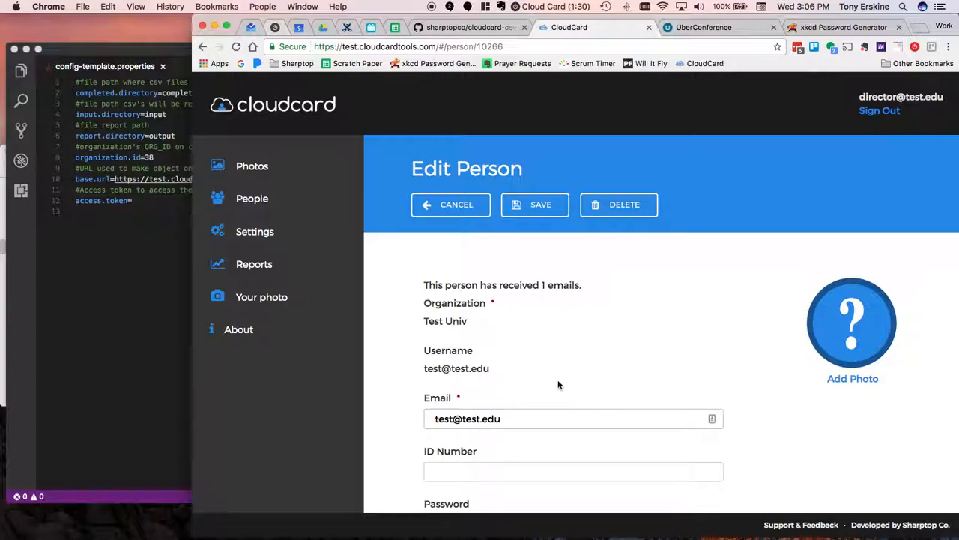
scroll(562, 386, "down", 3)
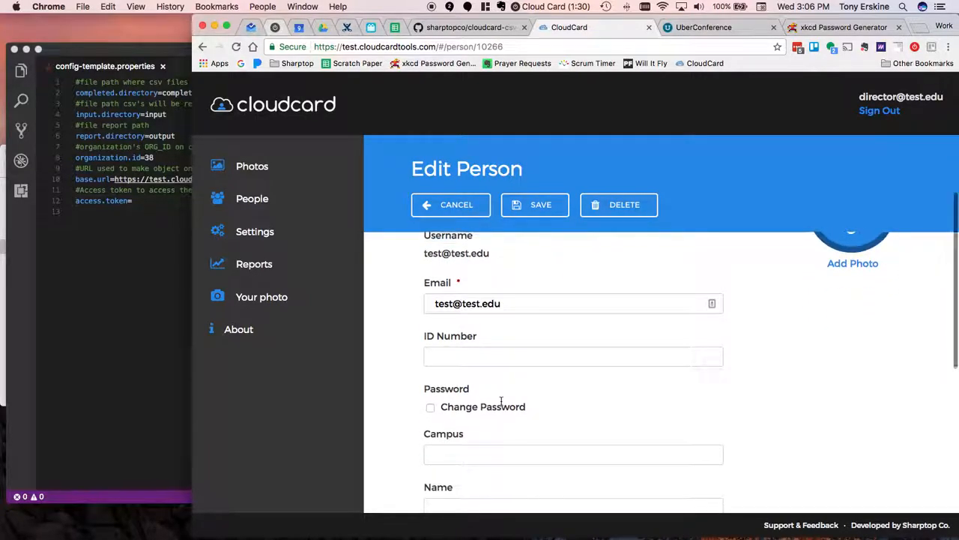
scroll(487, 393, "down", 1)
scroll(351, 388, "down", 1)
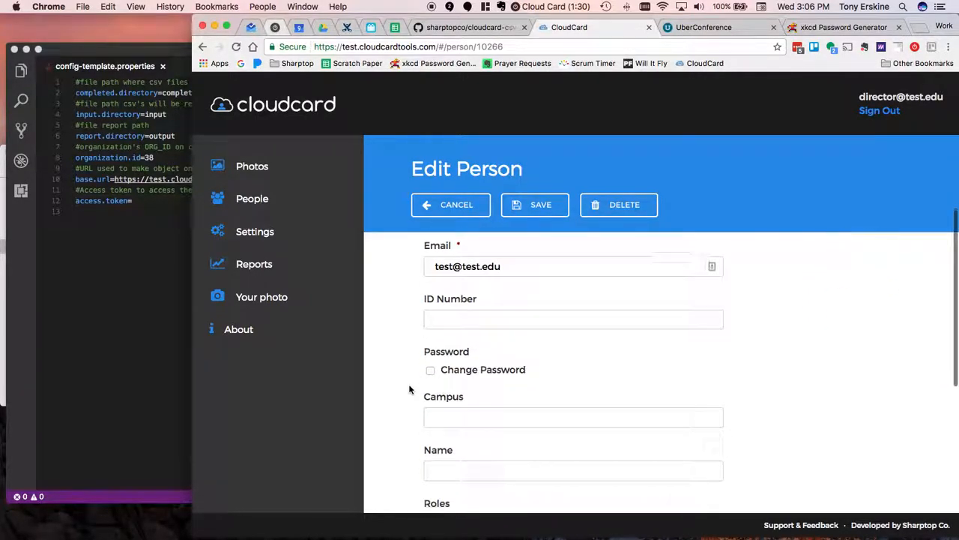
left_click(620, 203)
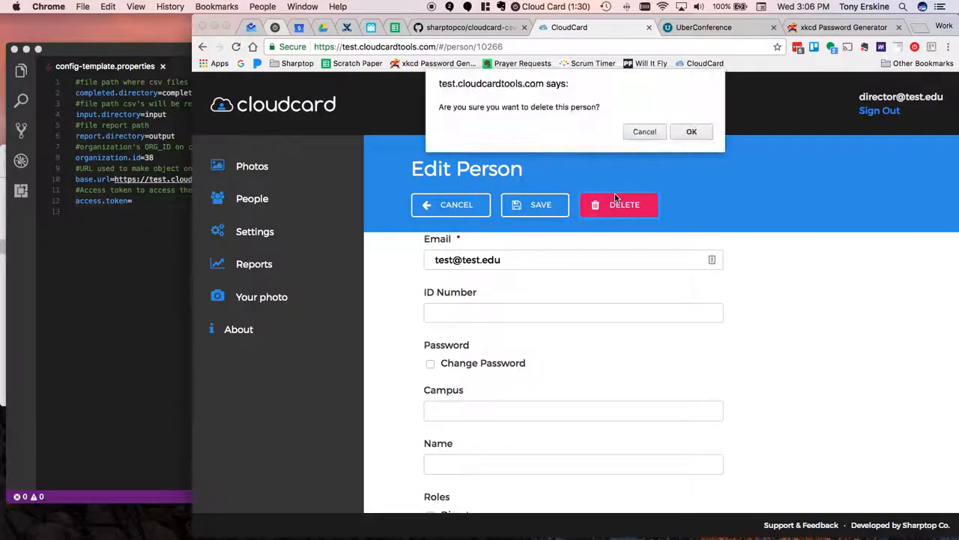
left_click(690, 131)
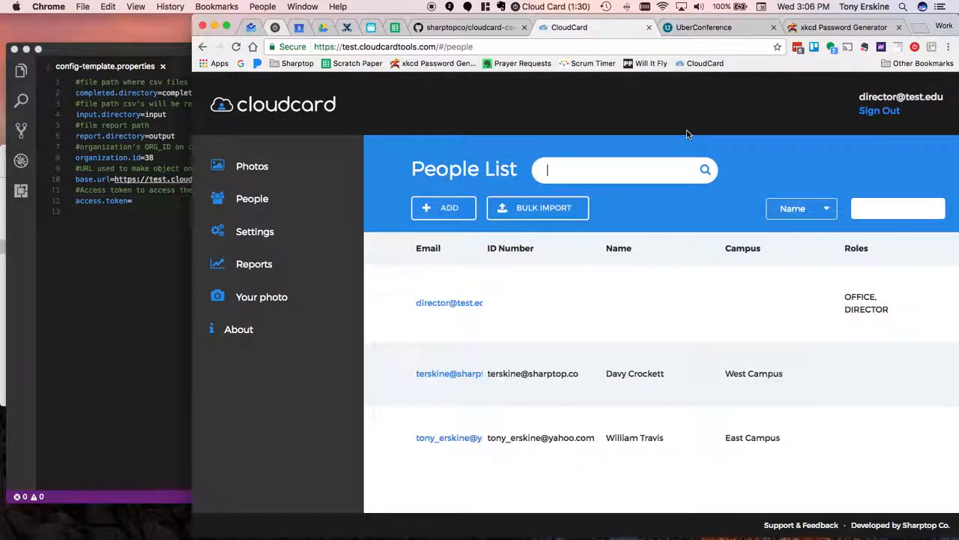
- Add a person to Test Univ using the importer account's e-mail address, save it, and dismiss the notification
left_click(445, 211)
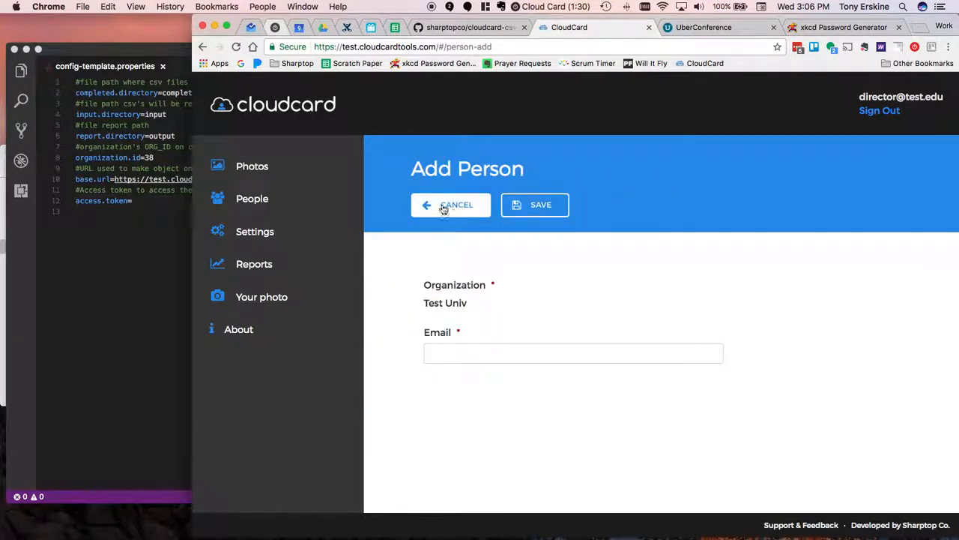
left_click(485, 354)
type("import")
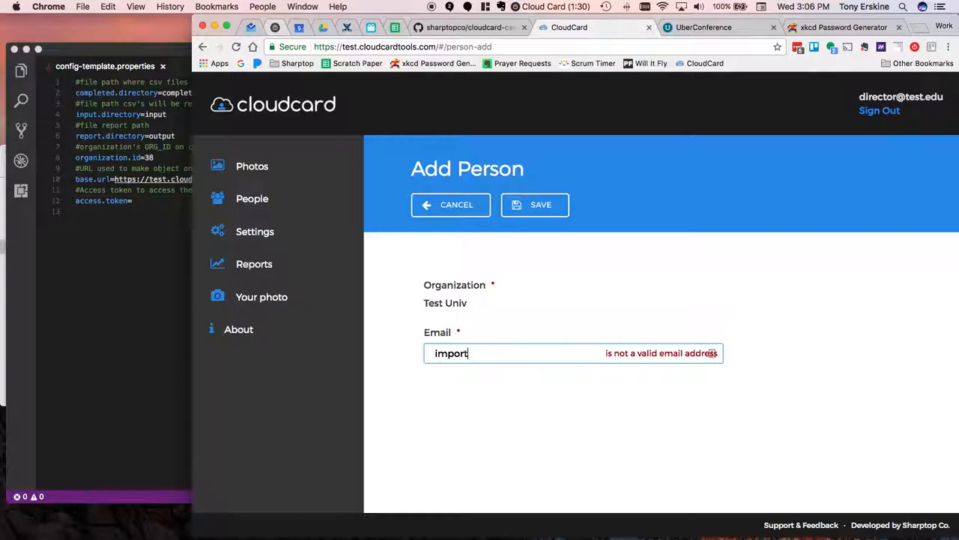
type("er@myuniv.edu")
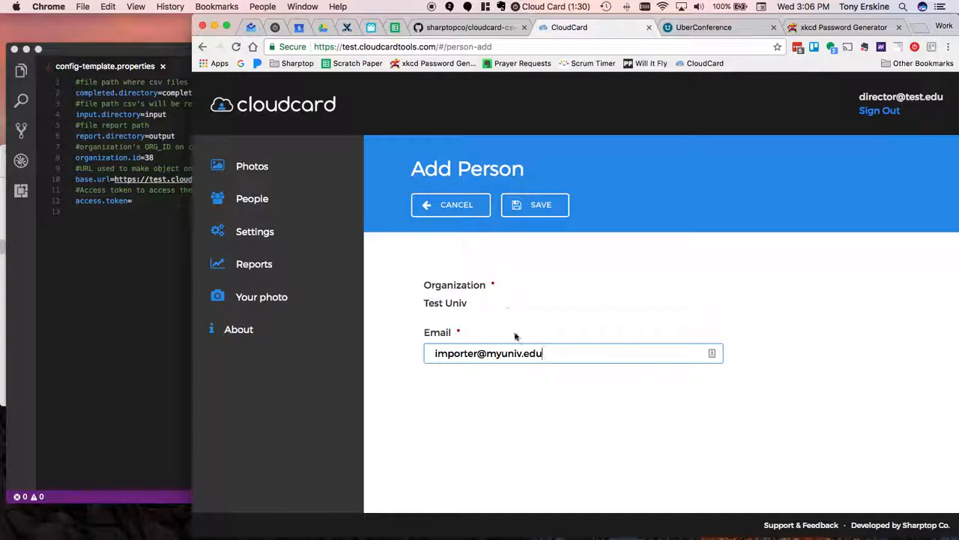
key("super+a")
key("super+c")
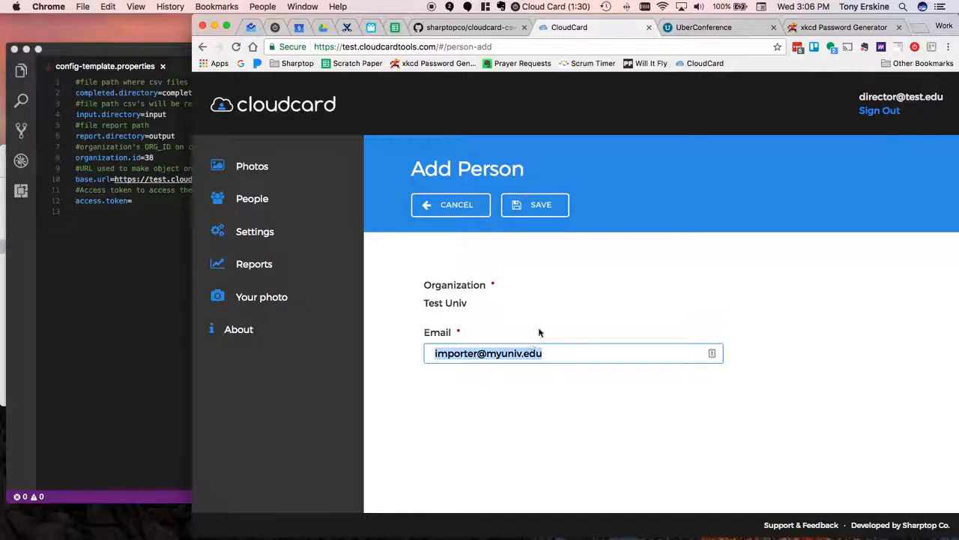
left_click(535, 207)
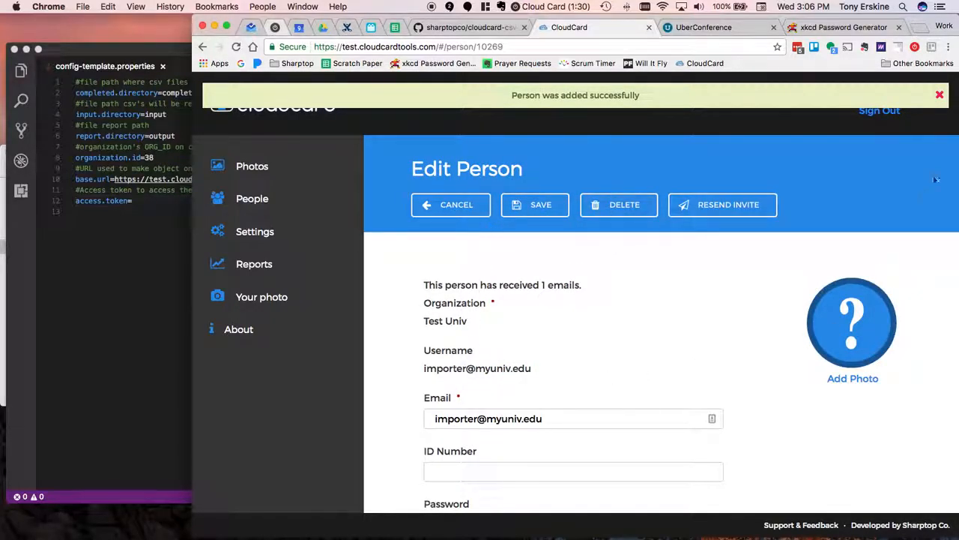
left_click(939, 95)
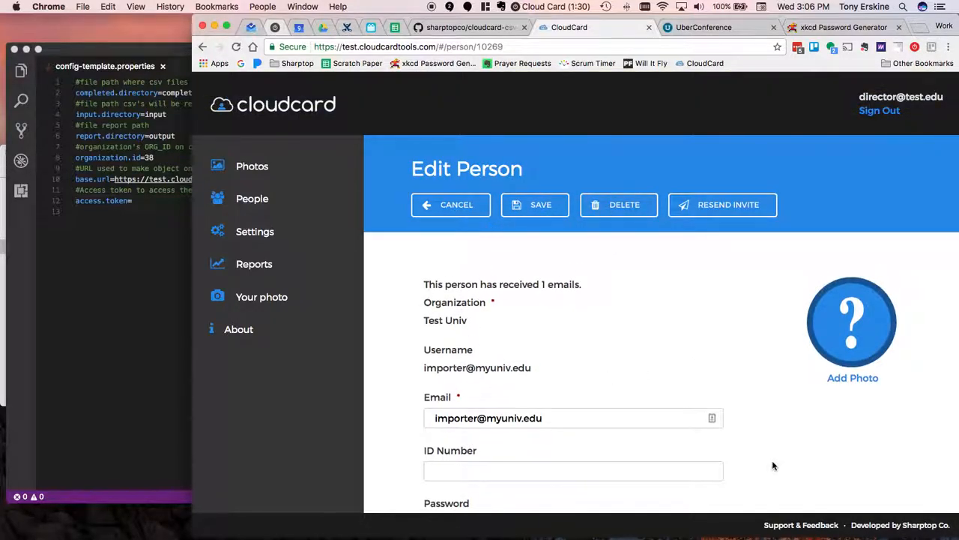
- Enter and confirm an account password in the importer person's record
scroll(773, 467, "down", 5)
left_click(429, 337)
left_click(456, 332)
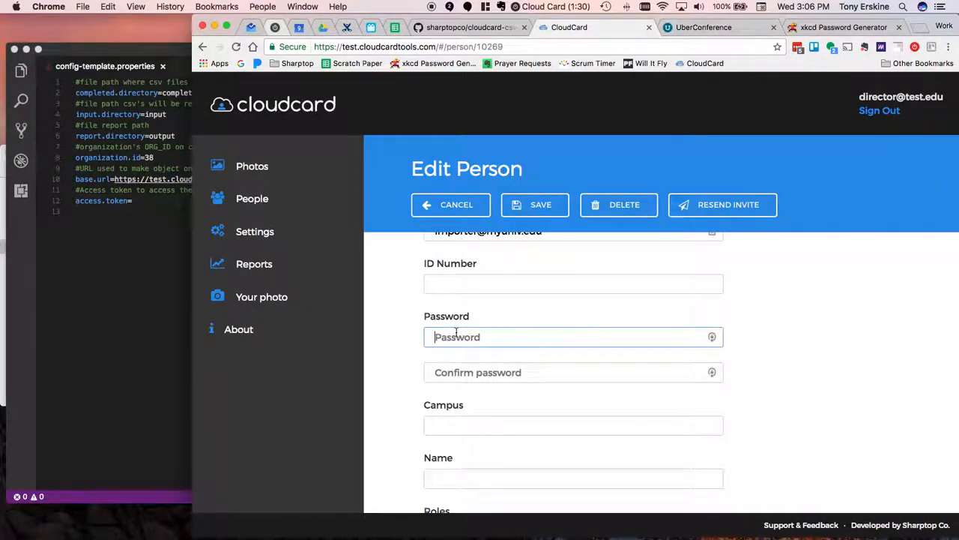
type("password")
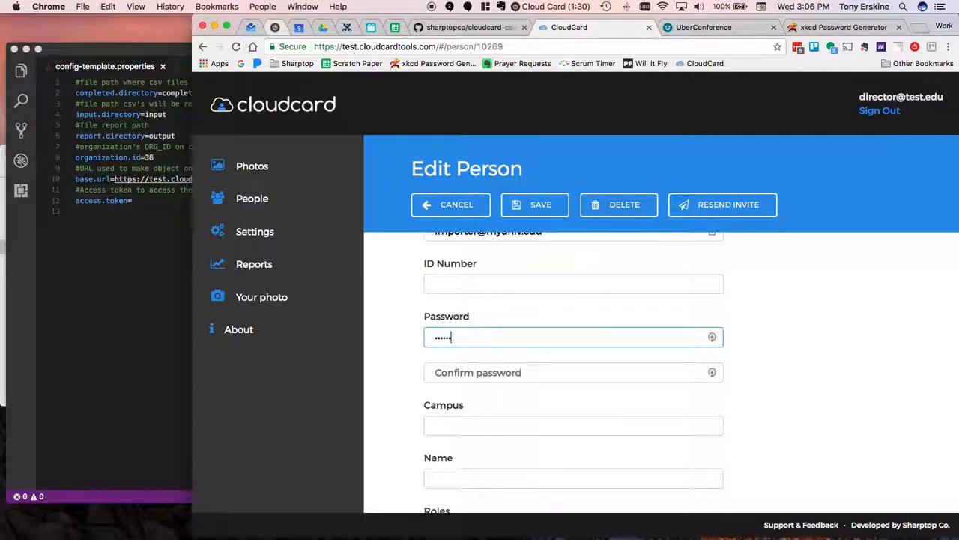
key("Tab")
type("password")
- Assign the Office role to the importer account, save the person, and dismiss the notification
scroll(413, 475, "down", 2)
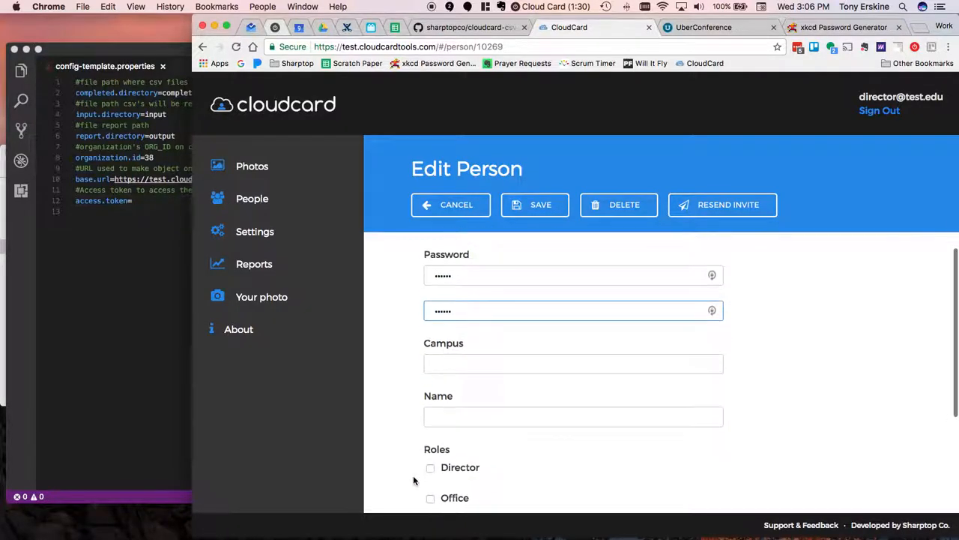
scroll(413, 475, "down", 1)
left_click(430, 468)
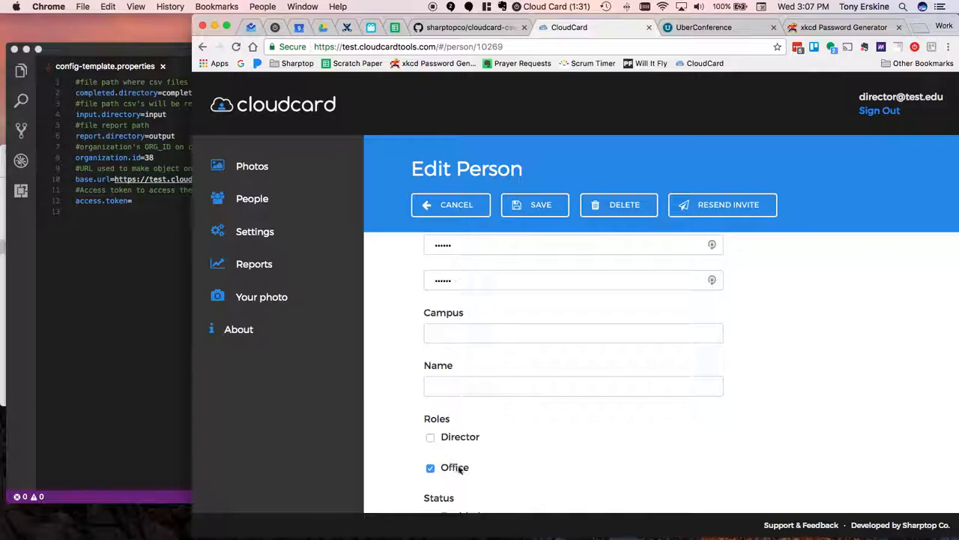
scroll(394, 468, "down", 1)
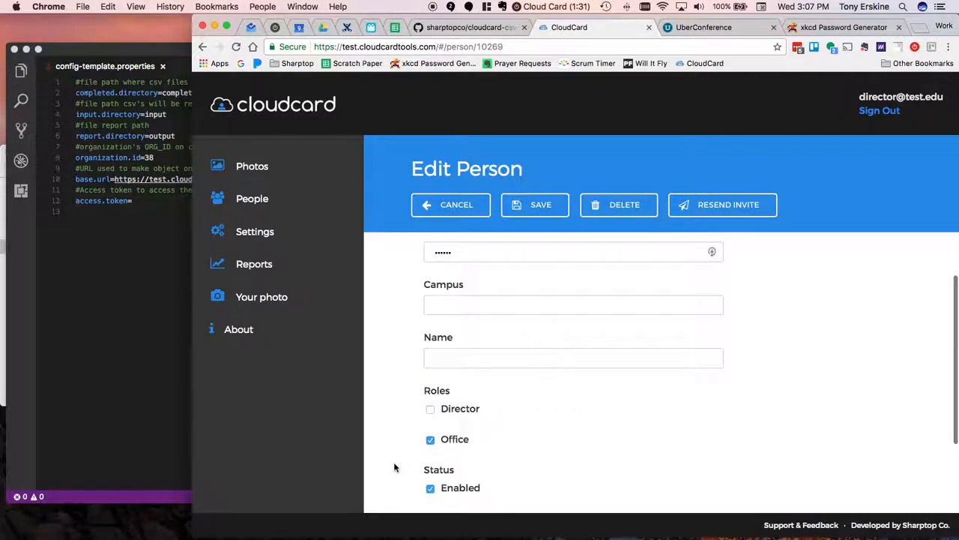
scroll(395, 468, "down", 1)
left_click(538, 209)
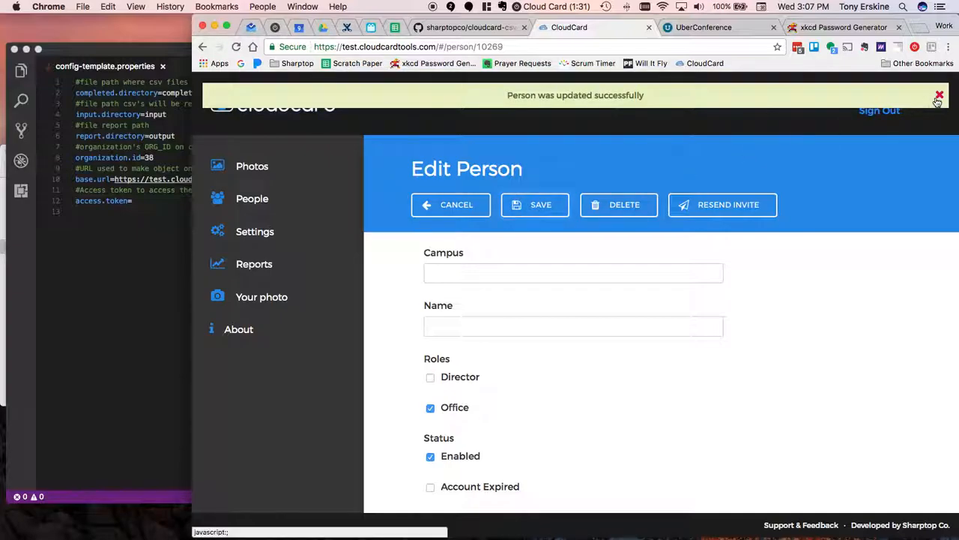
left_click(938, 97)
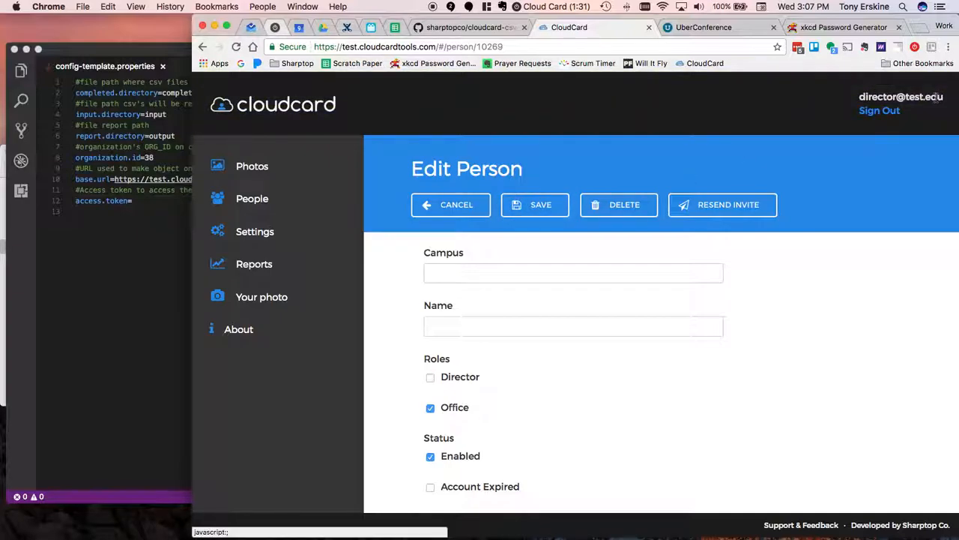
- Sign out of CloudCard and sign back in with the importer account's e-mail username and password
left_click(878, 112)
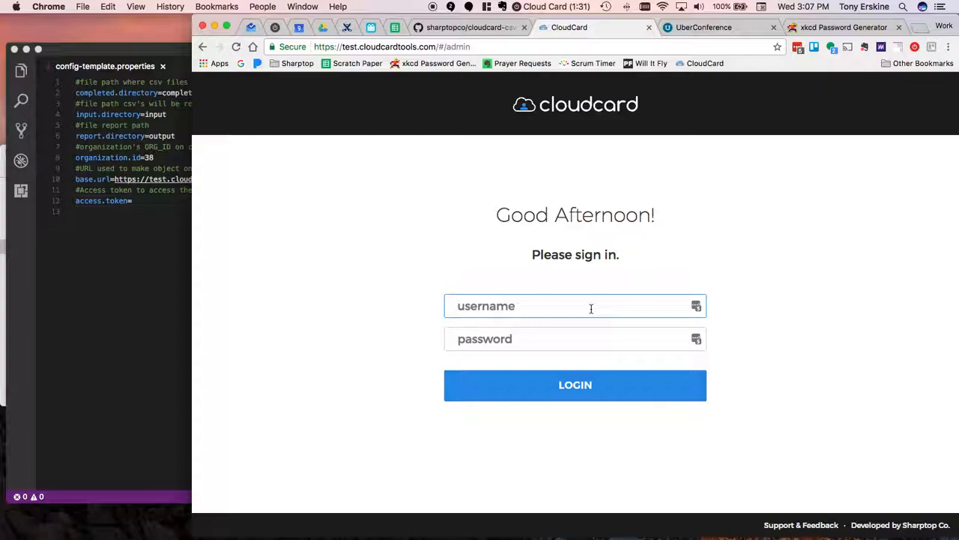
key("super+v")
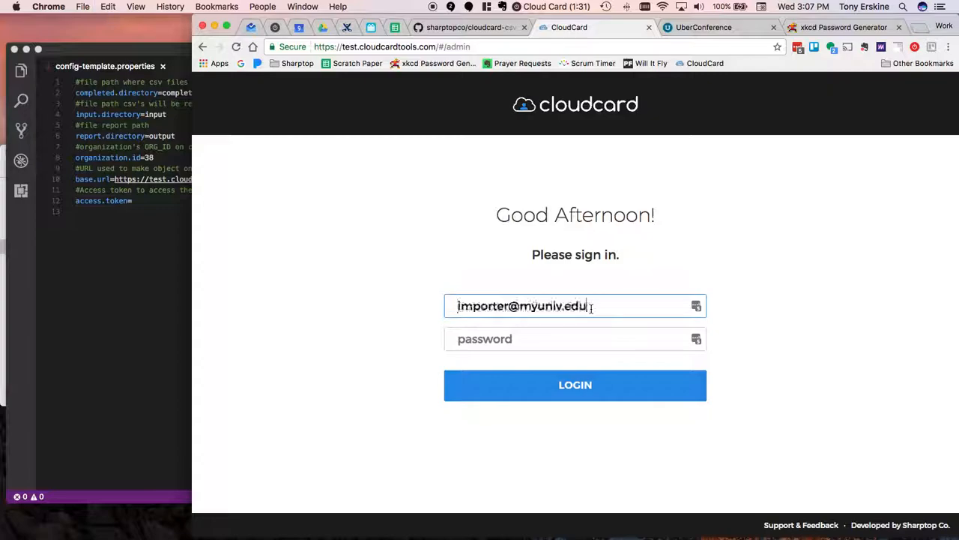
left_click(544, 341)
type("•••")
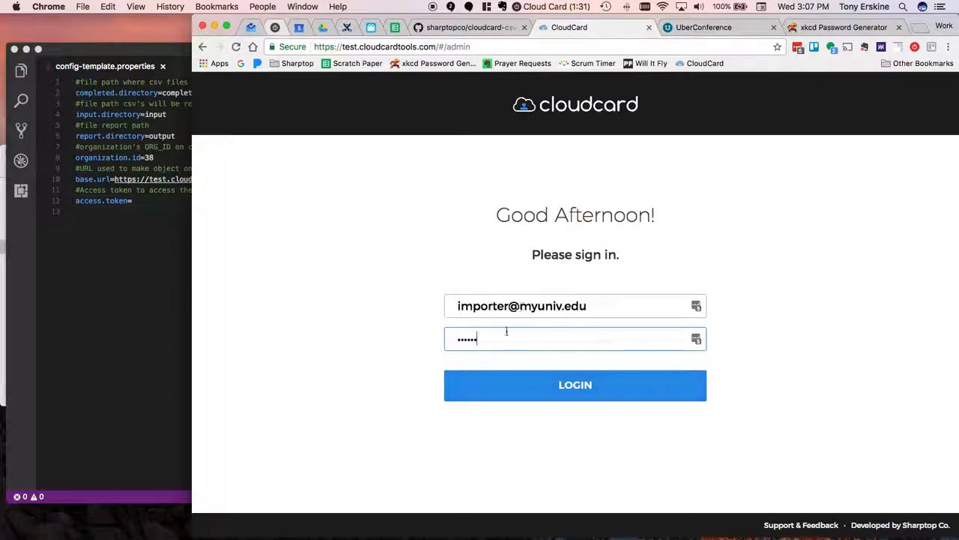
left_click(515, 386)
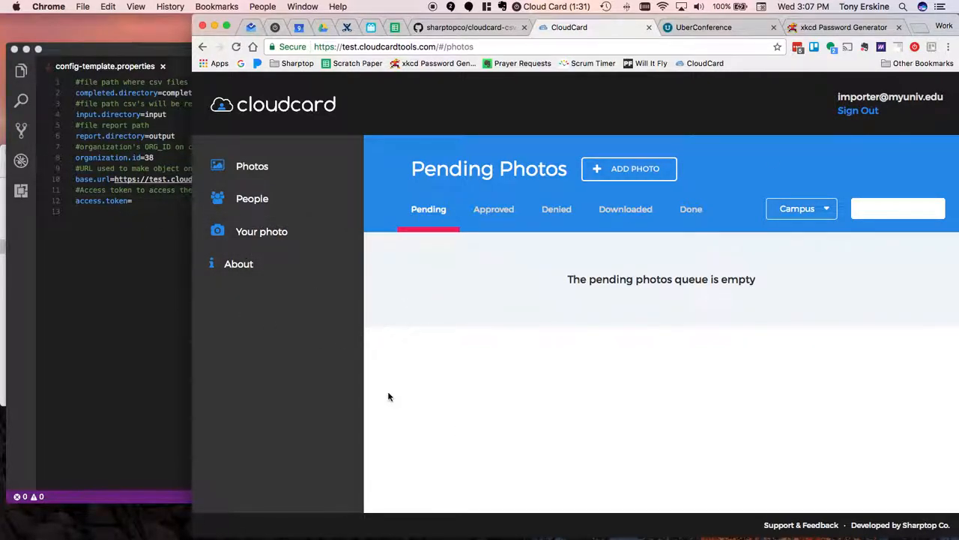
- Inspect the CloudCard page, widen the developer tools, and show the site's Application storage data
right_click(339, 364)
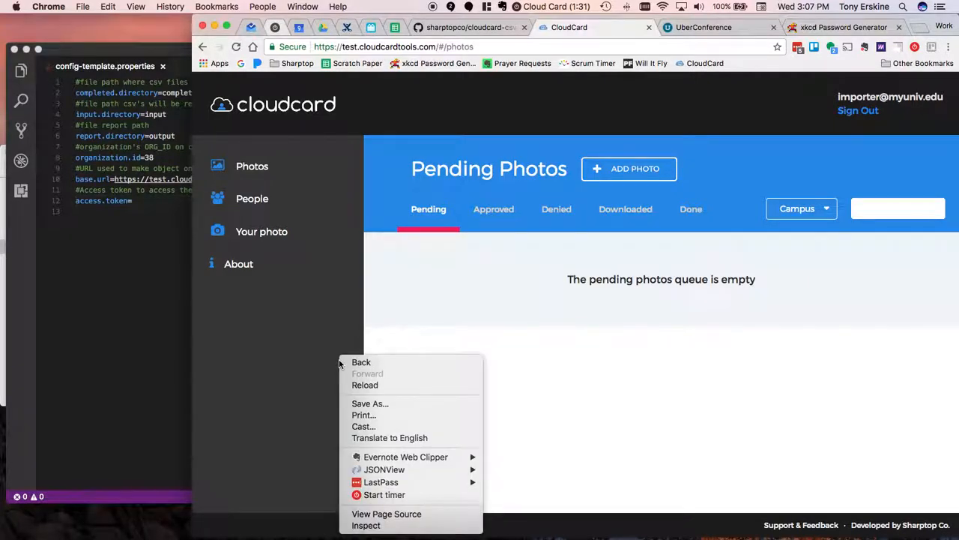
left_click(367, 525)
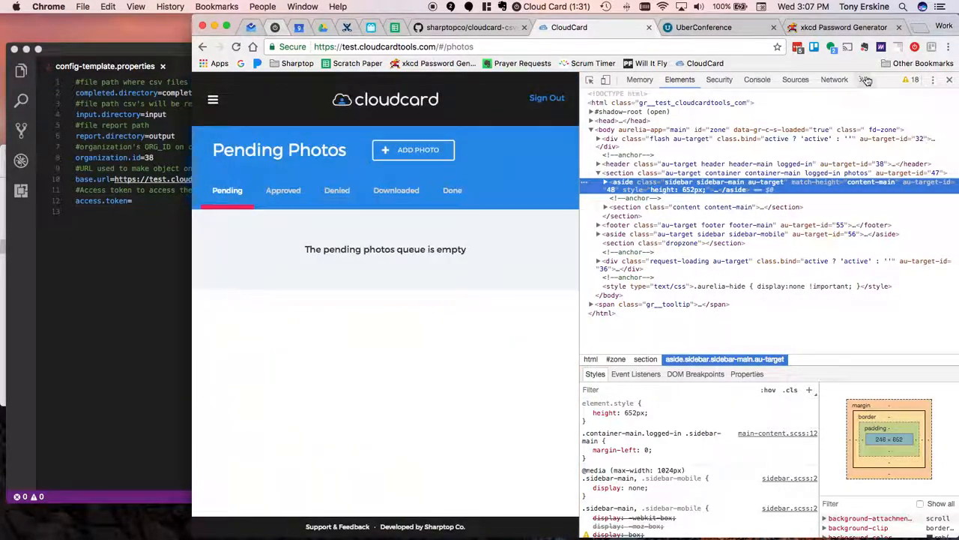
left_click_drag(580, 163, 368, 182)
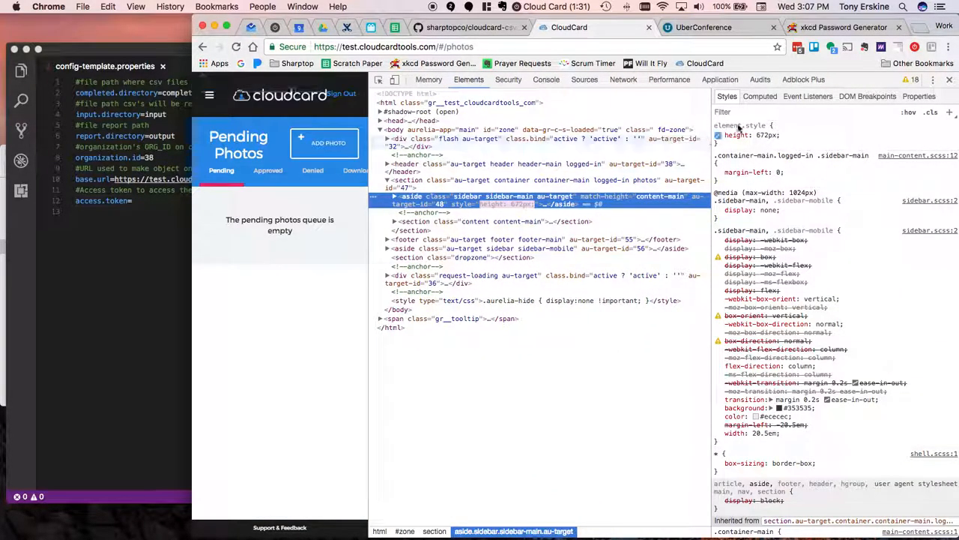
left_click(718, 79)
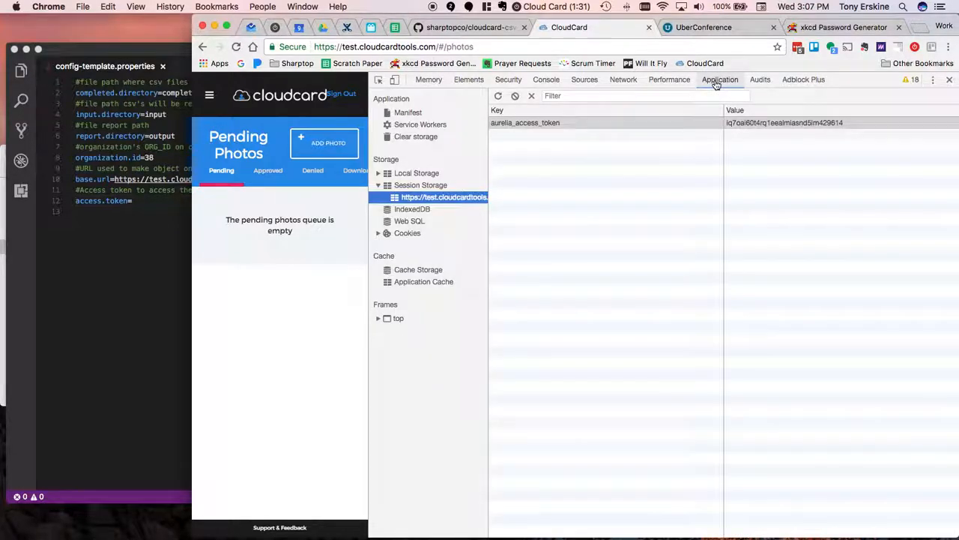
left_click(378, 185)
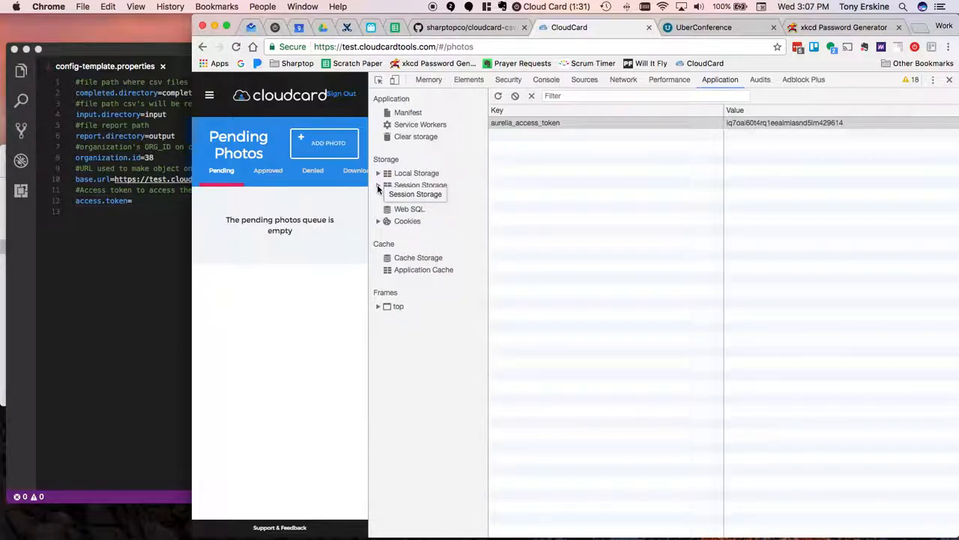
double_click(433, 186)
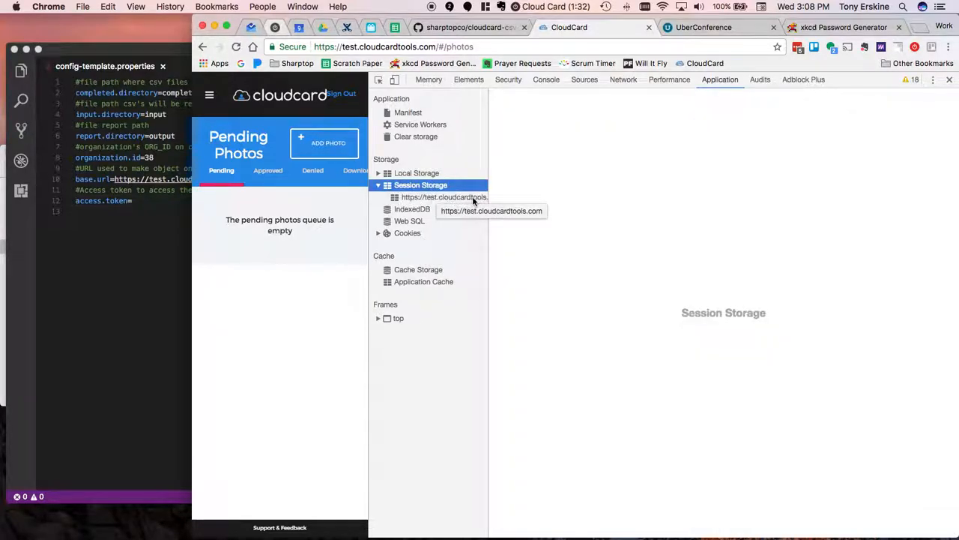
left_click(451, 200)
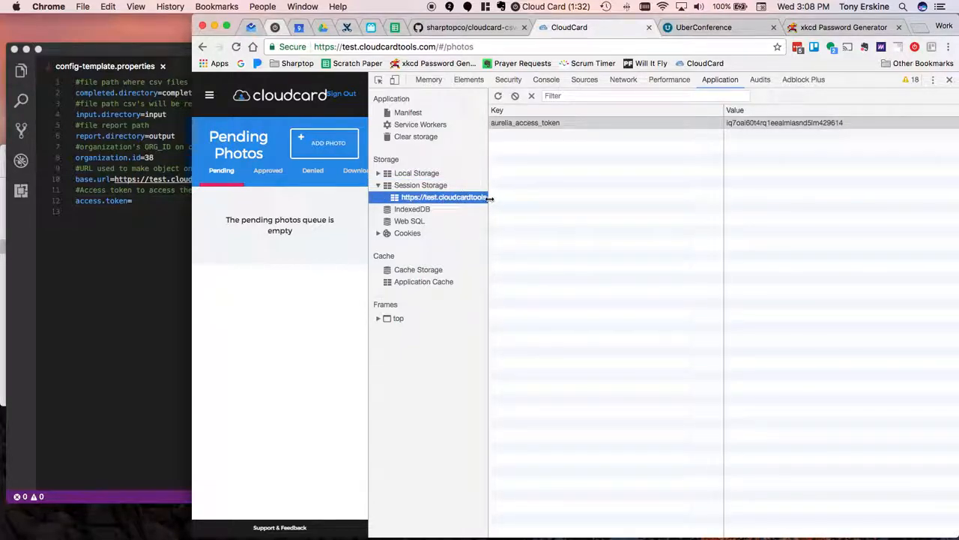
left_click_drag(489, 197, 508, 197)
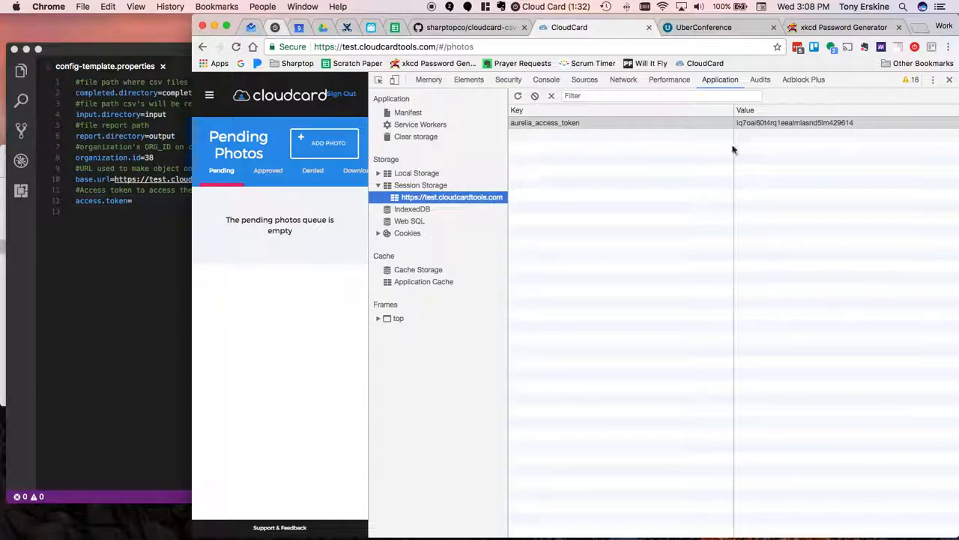
- Copy the value of the aurelia_access_token entry from session storage
left_click(776, 124)
double_click(792, 122)
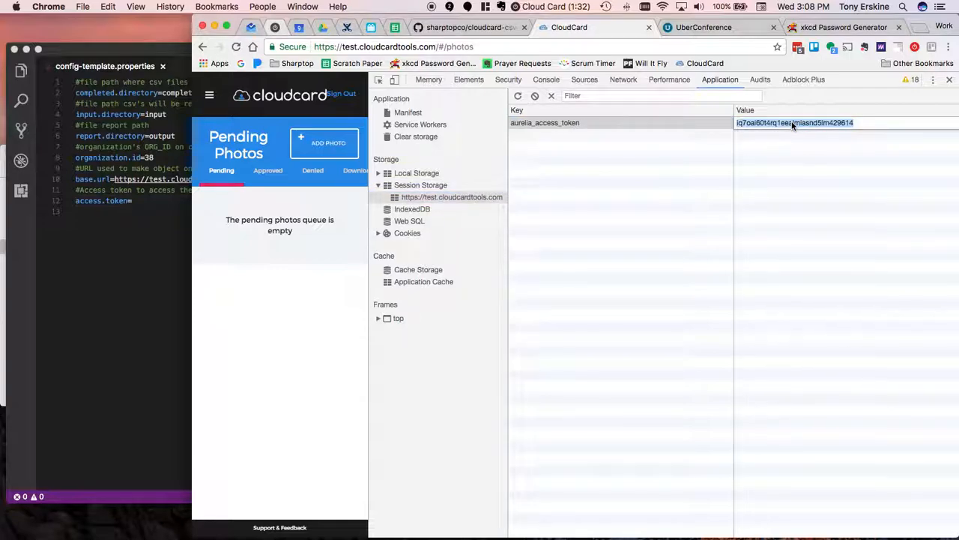
right_click(792, 121)
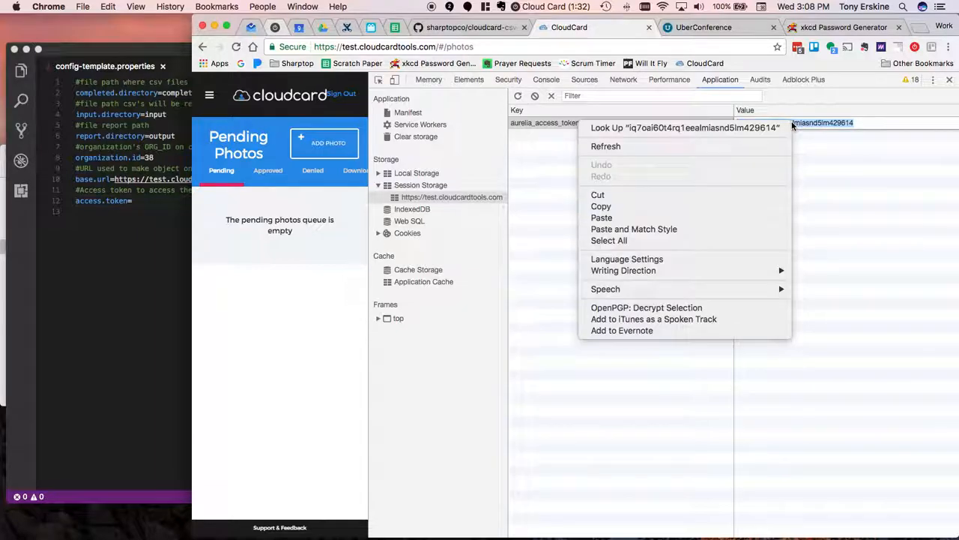
left_click(704, 204)
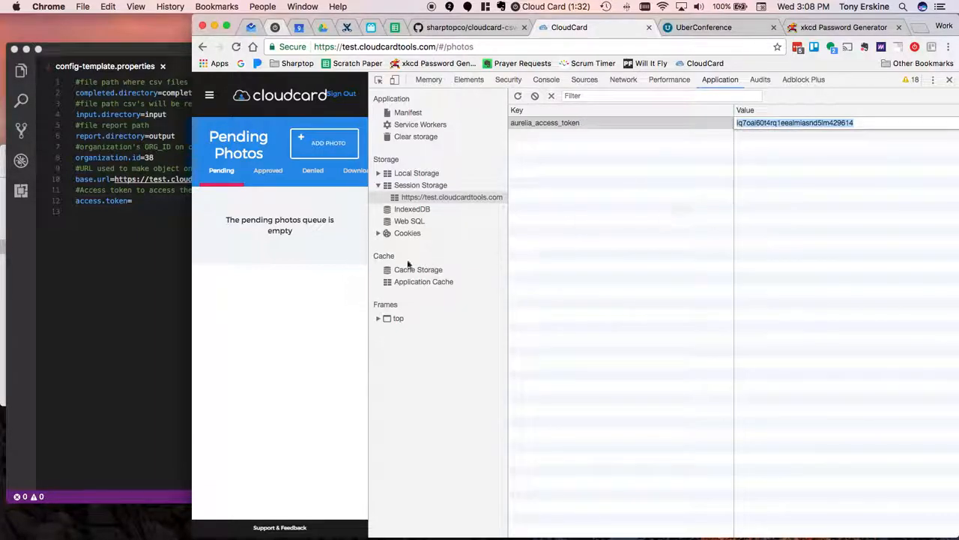
- Switch to Visual Studio Code, paste the access token after access.token= in config-template.properties, and save the file
left_click(139, 344)
right_click(139, 344)
left_click(152, 213)
left_click(146, 202)
right_click(147, 201)
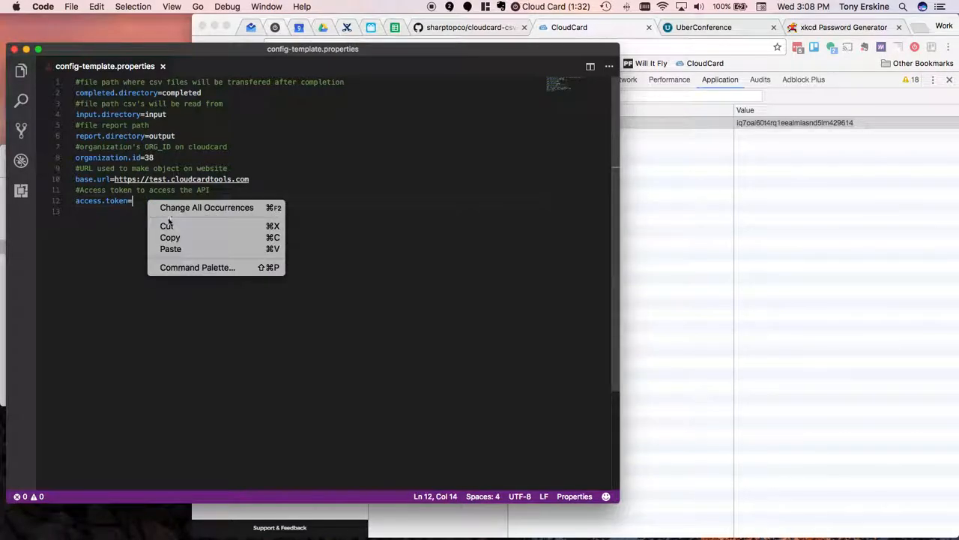
left_click(184, 247)
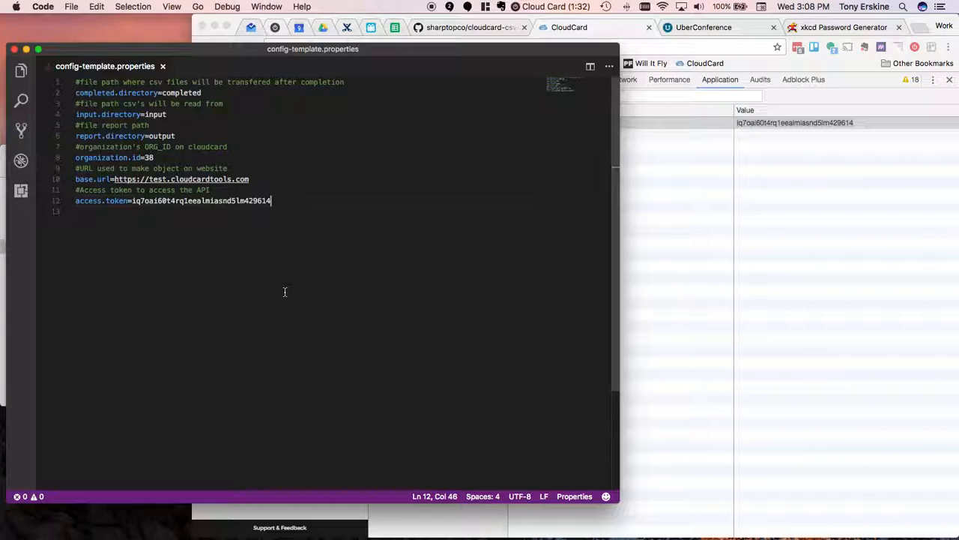
left_click(71, 7)
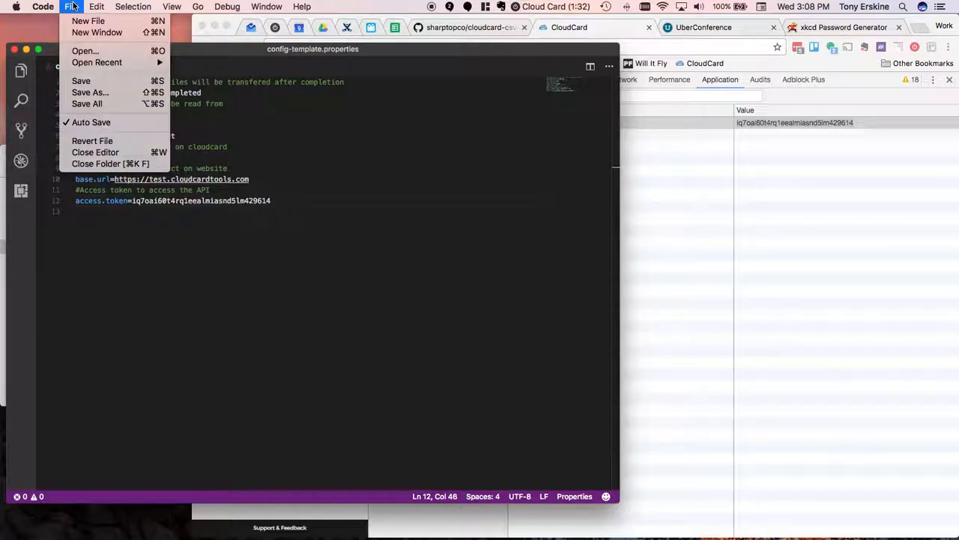
left_click(83, 81)
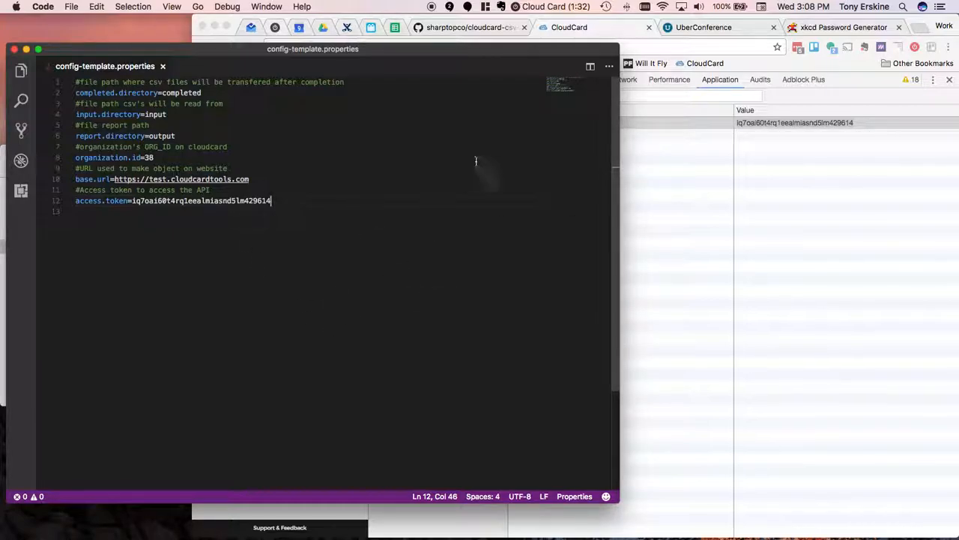
- Return to CloudCard in Chrome, close the developer tools, and view the West Campus person's record from the people list without editing it
left_click(547, 28)
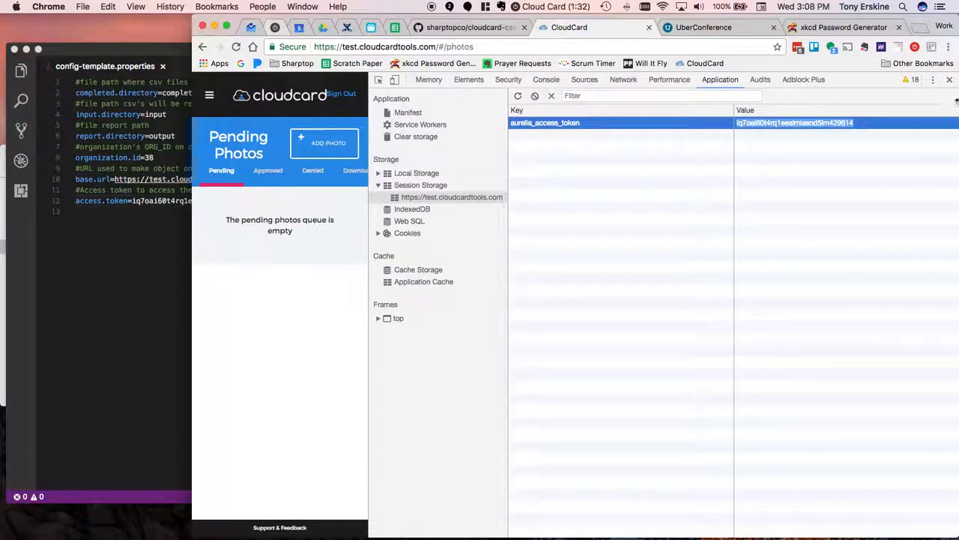
left_click(949, 79)
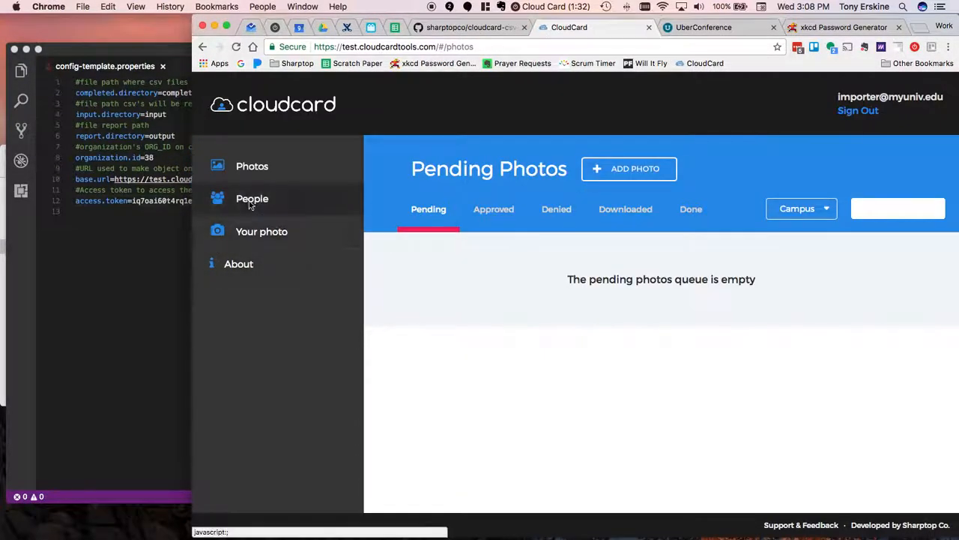
left_click(290, 198)
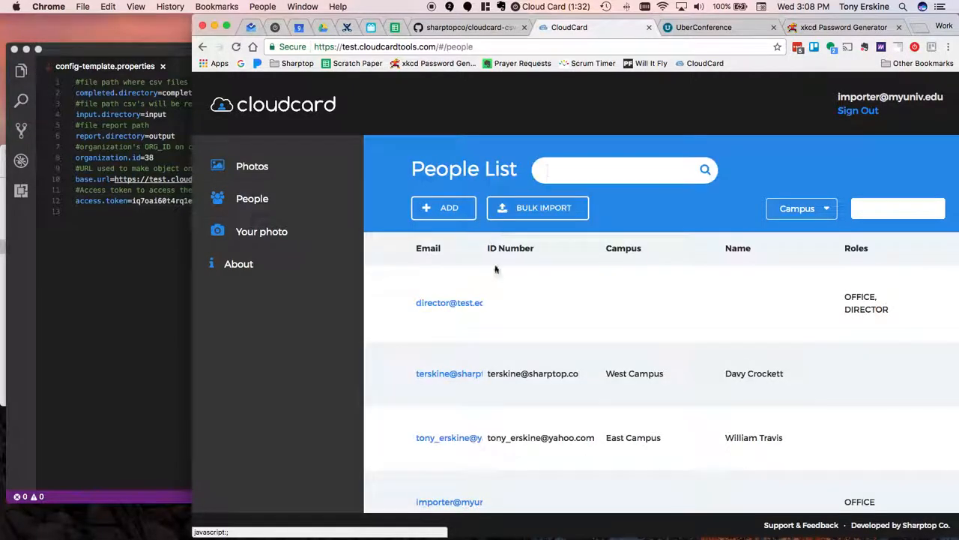
scroll(475, 375, "down", 1)
left_click(451, 354)
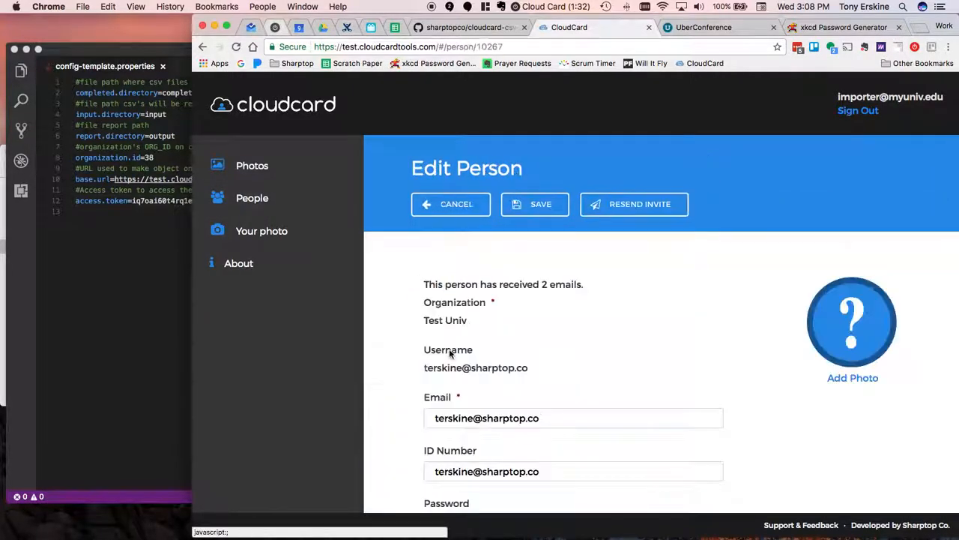
left_click(460, 207)
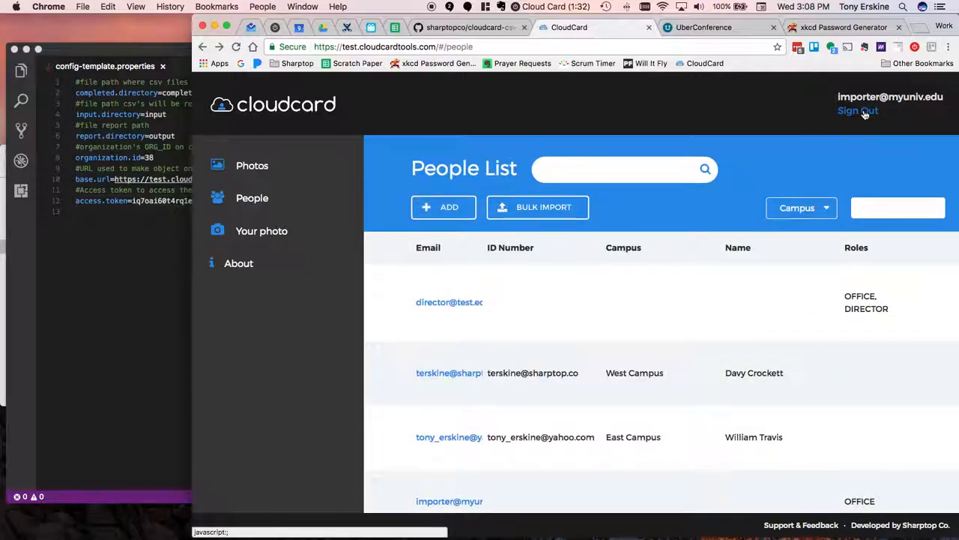
- Sign out of the importer account and sign in to CloudCard with the director account's username and password
left_click(859, 111)
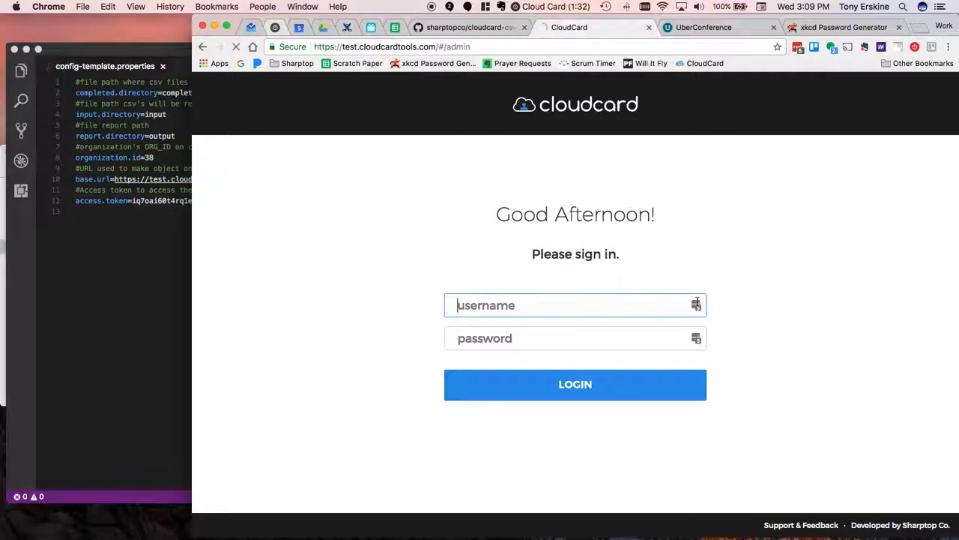
type("direct")
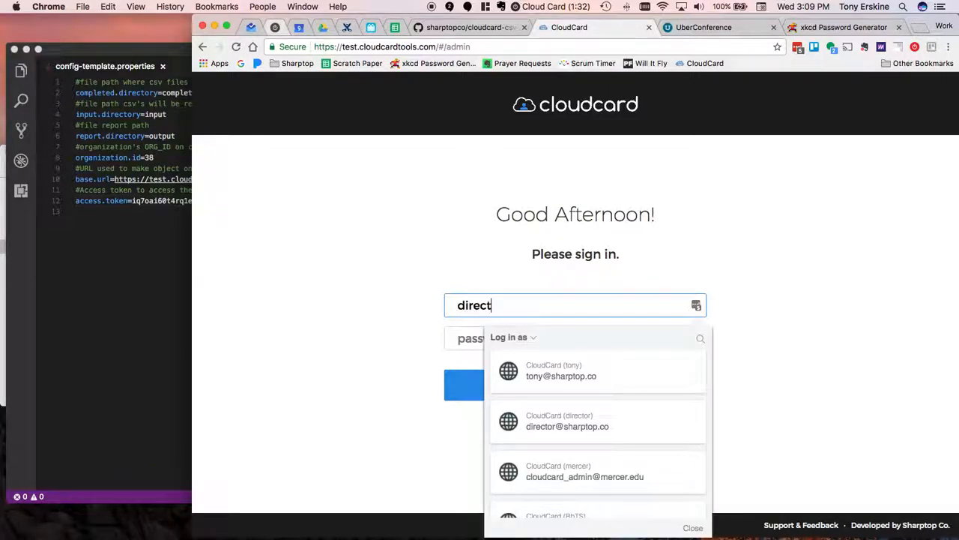
type("or@test")
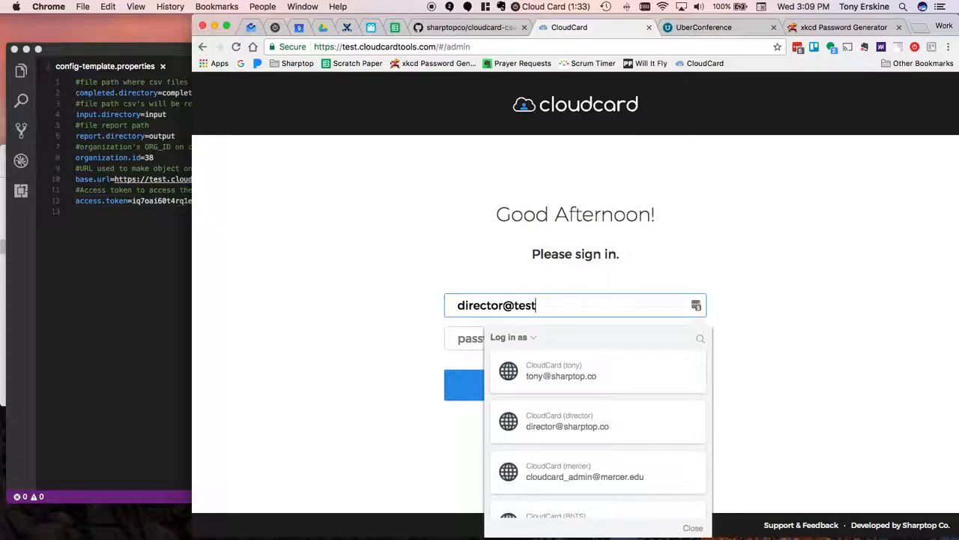
type(".edu")
key("Tab")
type("passwor")
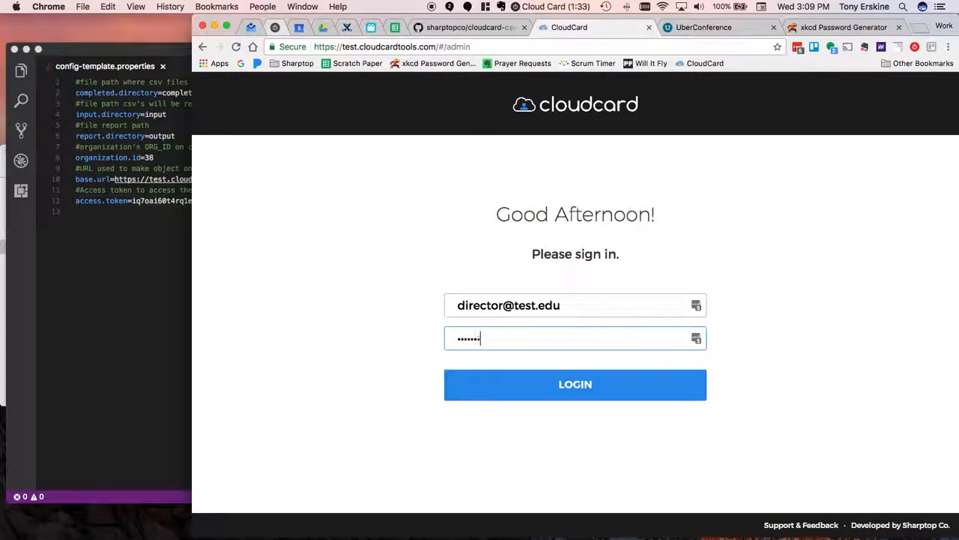
key("Return")
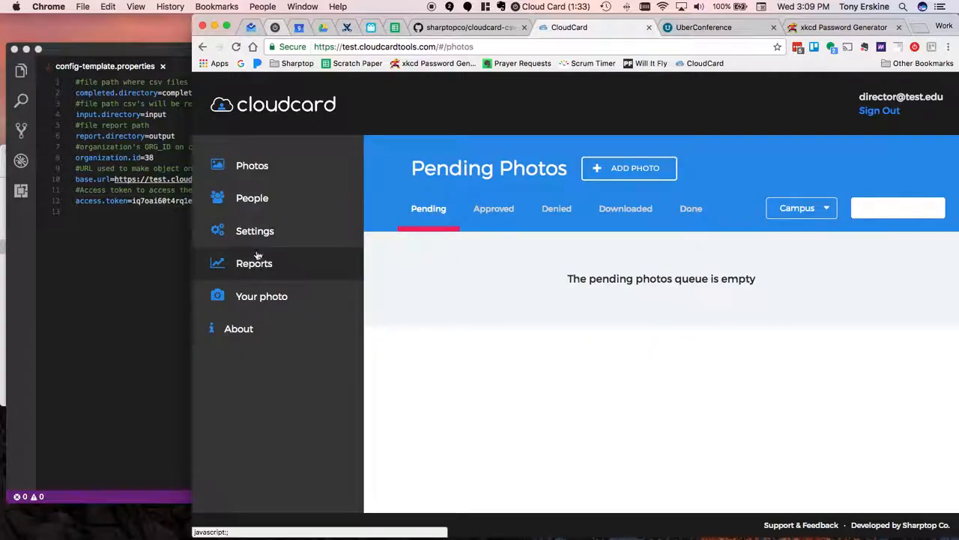
- Delete the East Campus person and the West Campus person from CloudCard's people list
left_click(255, 198)
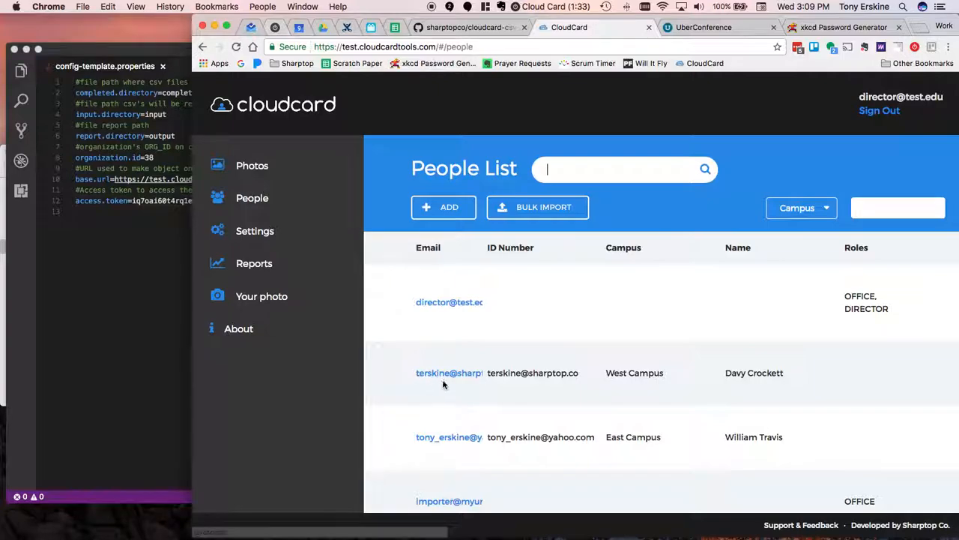
left_click(440, 415)
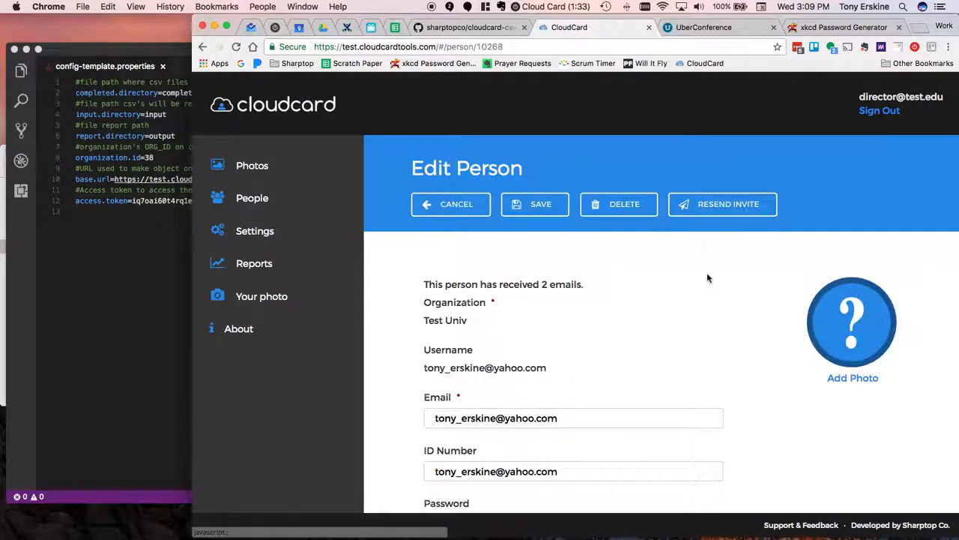
left_click(630, 204)
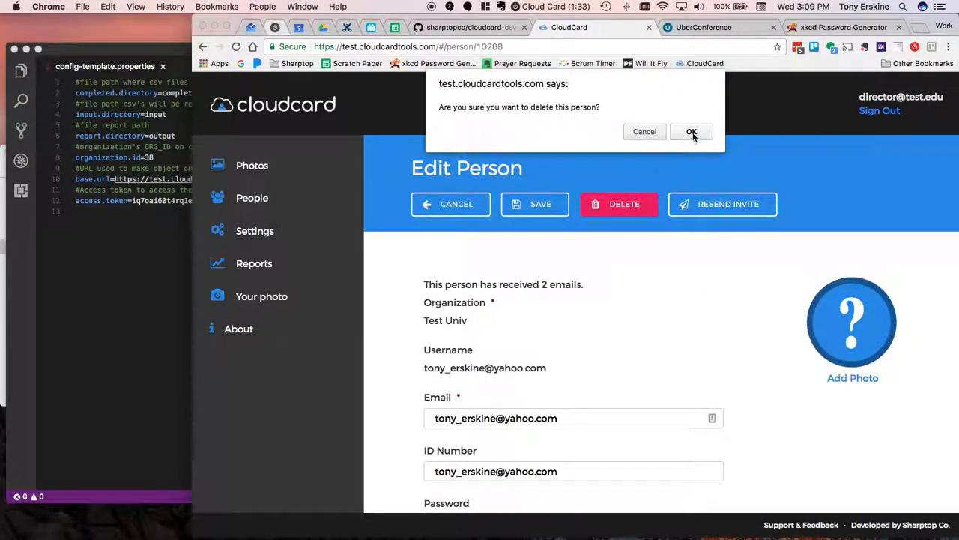
left_click(690, 131)
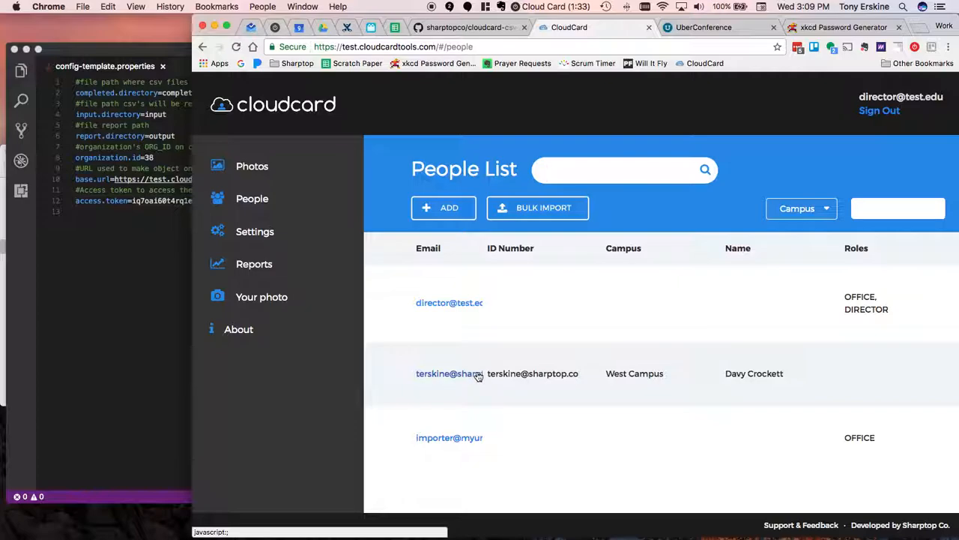
left_click(466, 376)
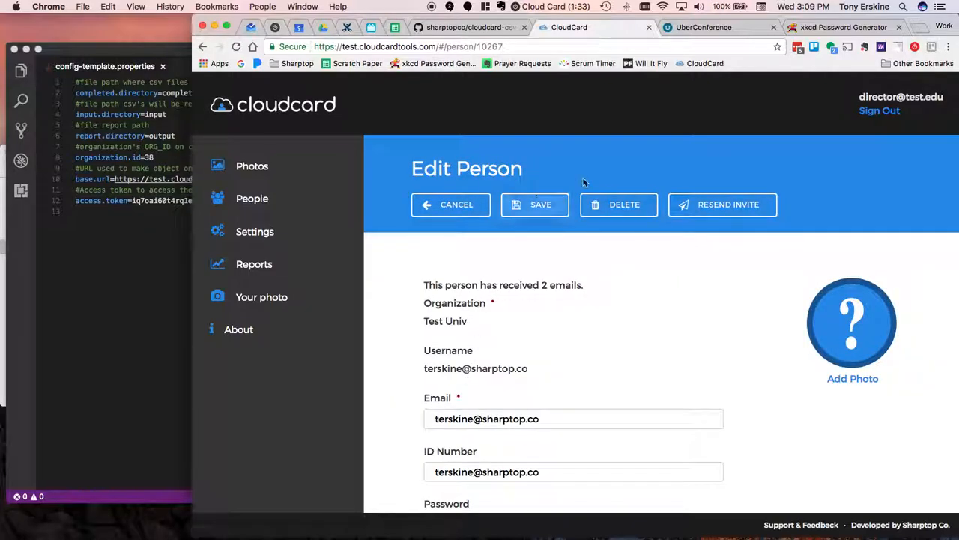
left_click(628, 205)
left_click(691, 132)
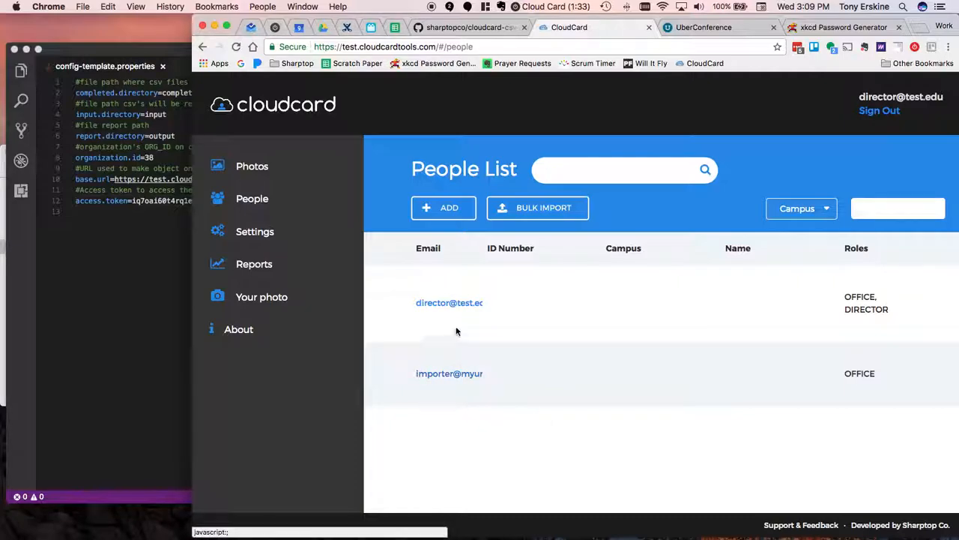
- Switch to Terminal, check the installed Java version with java -version, and clear the screen
left_click(138, 383)
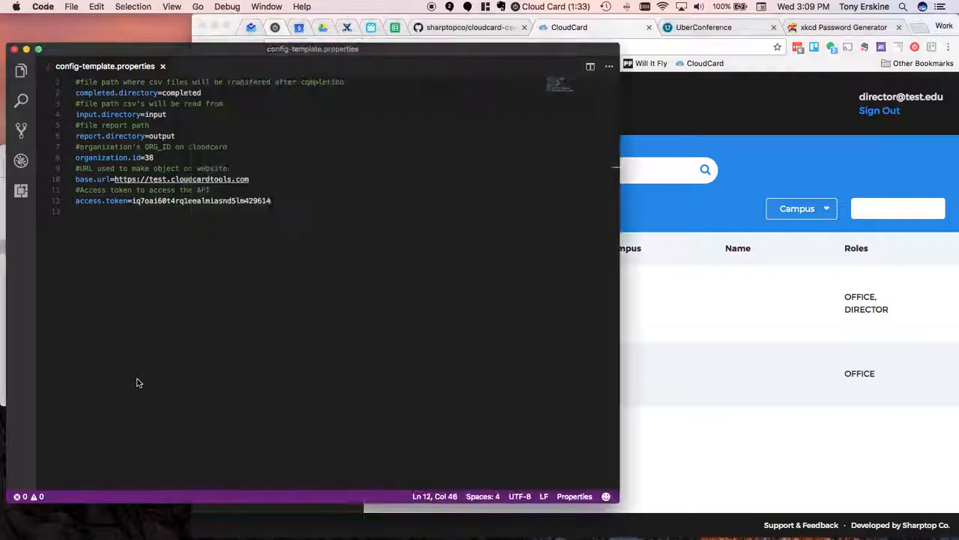
left_click(685, 431)
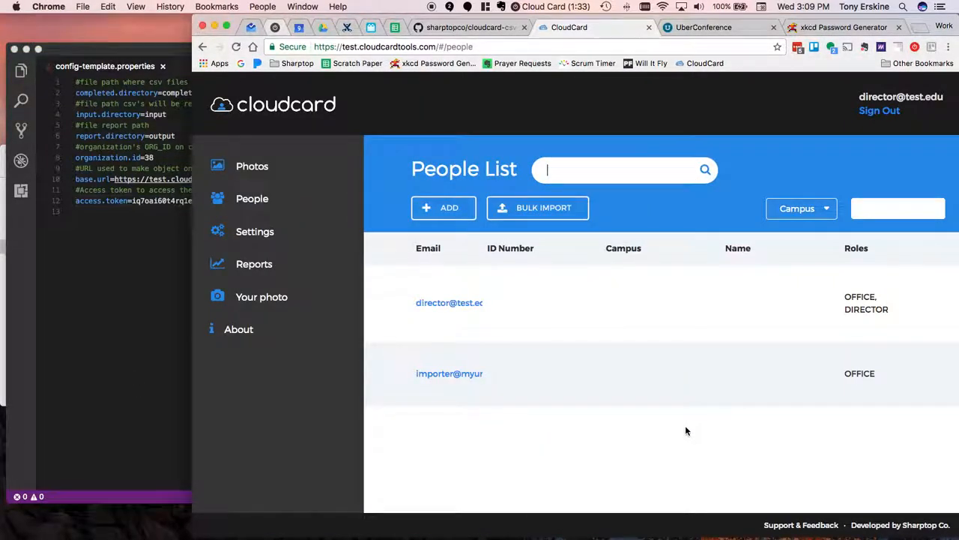
key("super+Tab")
key("super+Tab")
key("super+Tab")
key("super+Tab")
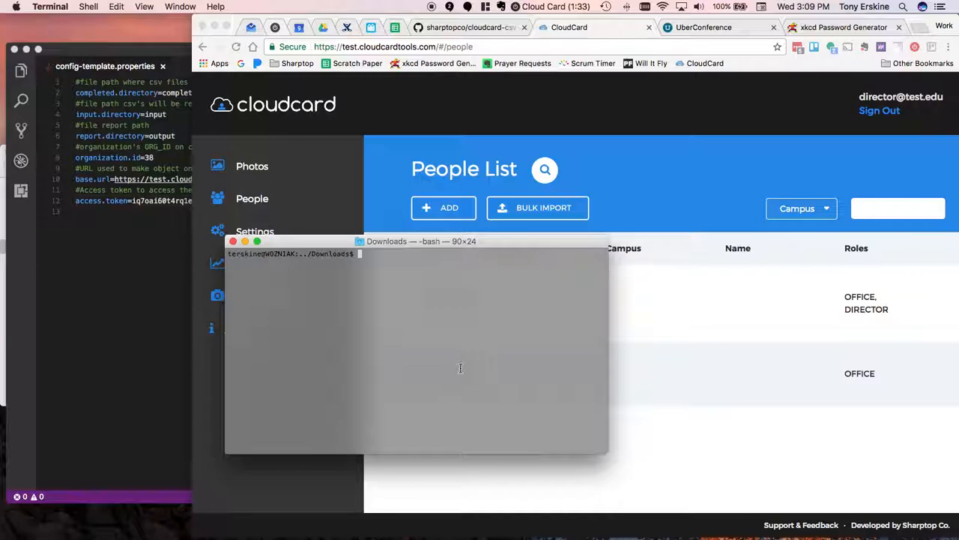
type("java -version")
key("Return")
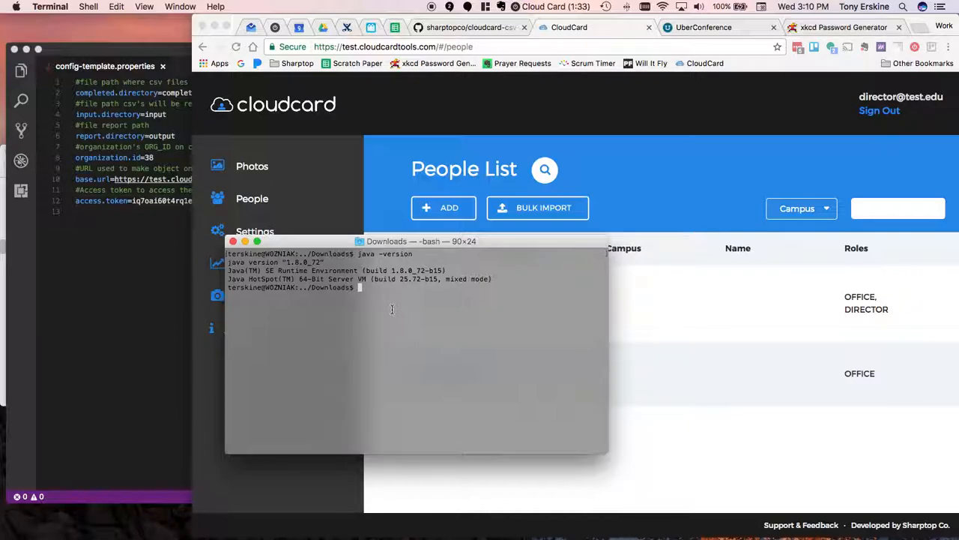
type("clear")
key("Return")
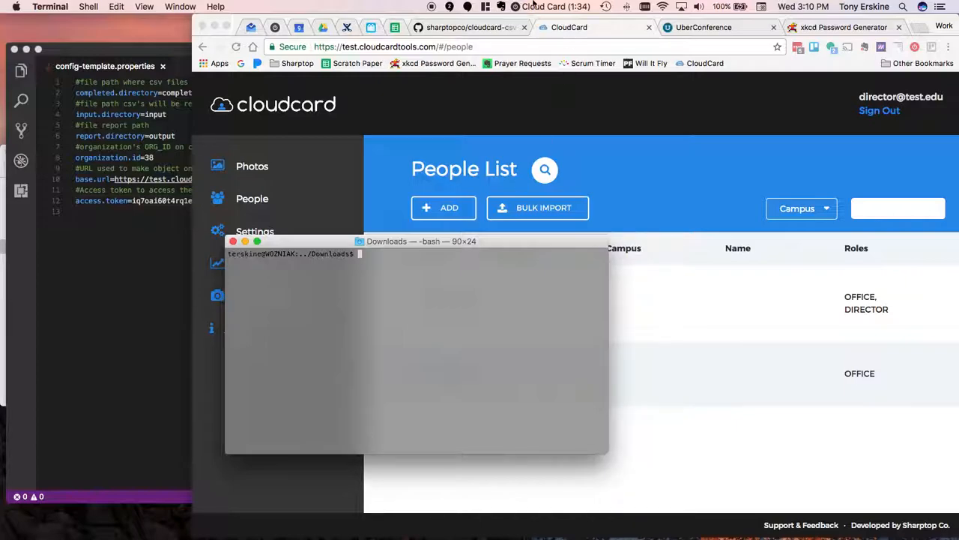
- Switch to the cloudcard-csv-importer README on GitHub in Chrome and copy java -jar cloudcard-csv-importer.jar from the Usage section
left_click(469, 27)
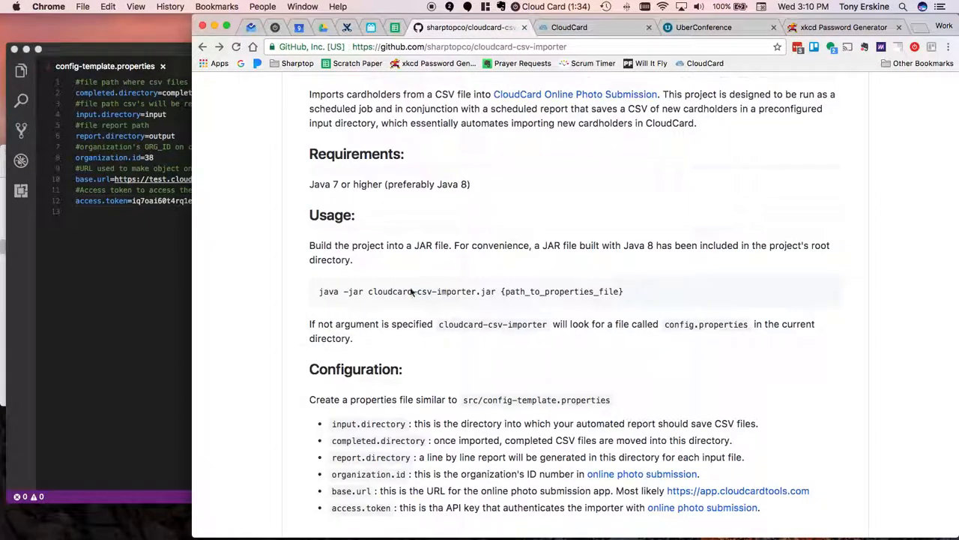
scroll(321, 283, "up", 1)
scroll(321, 274, "up", 5)
scroll(321, 273, "up", 2)
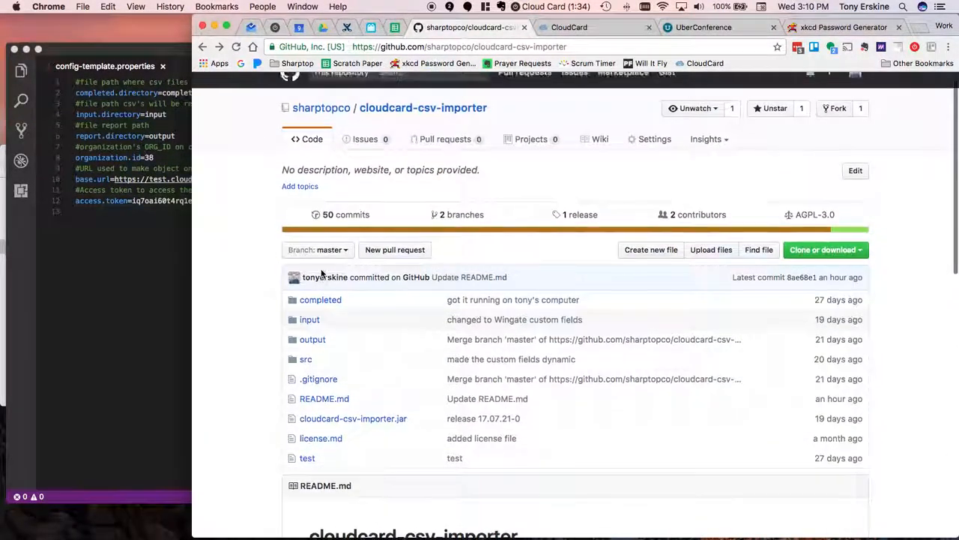
scroll(320, 273, "down", 6)
scroll(320, 273, "down", 3)
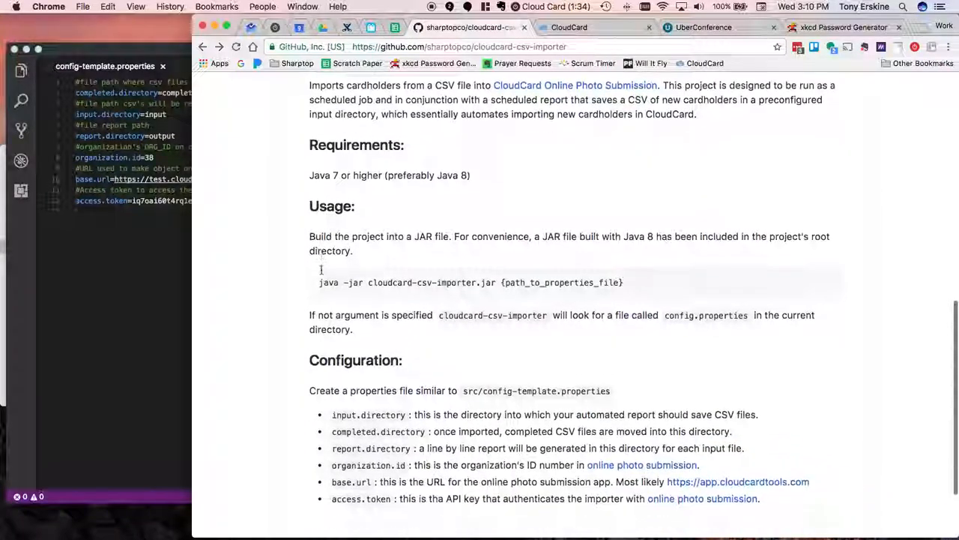
left_click_drag(317, 282, 498, 282)
key("super+c")
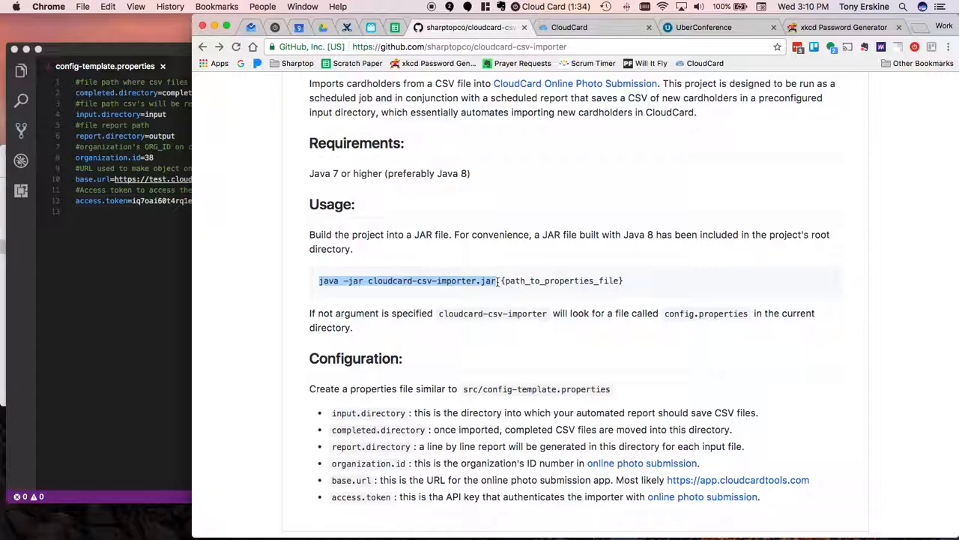
- Run java -jar cloudcard-csv-importer.jar config-template.properties in Terminal from the Downloads folder
key("super+Tab")
key("super+v")
type("confgi")
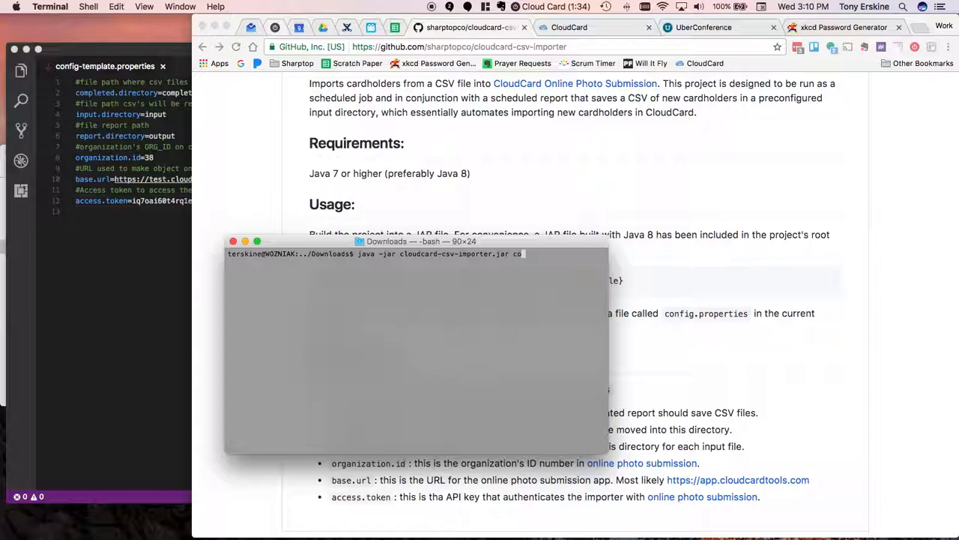
key("BackSpace")
key("BackSpace")
type("ig-t")
key("Tab")
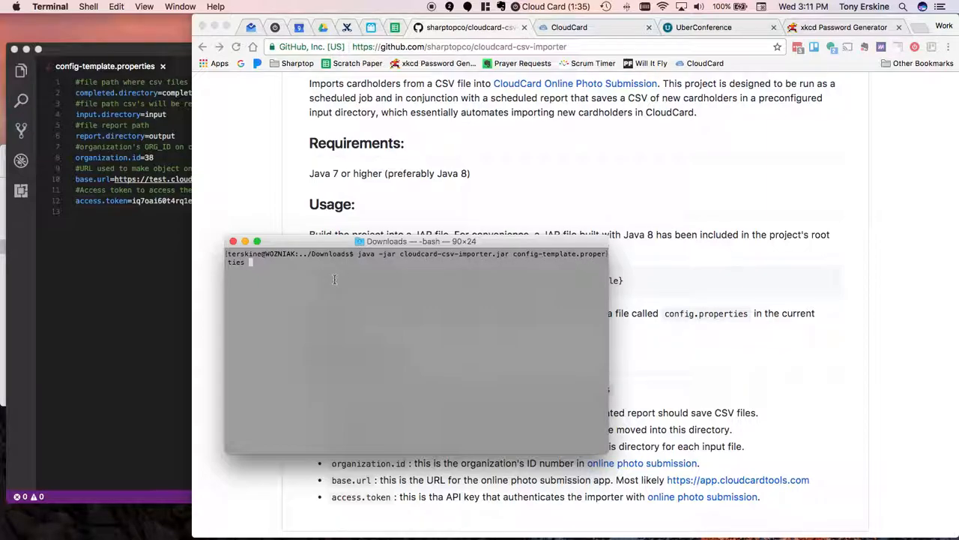
key("Return")
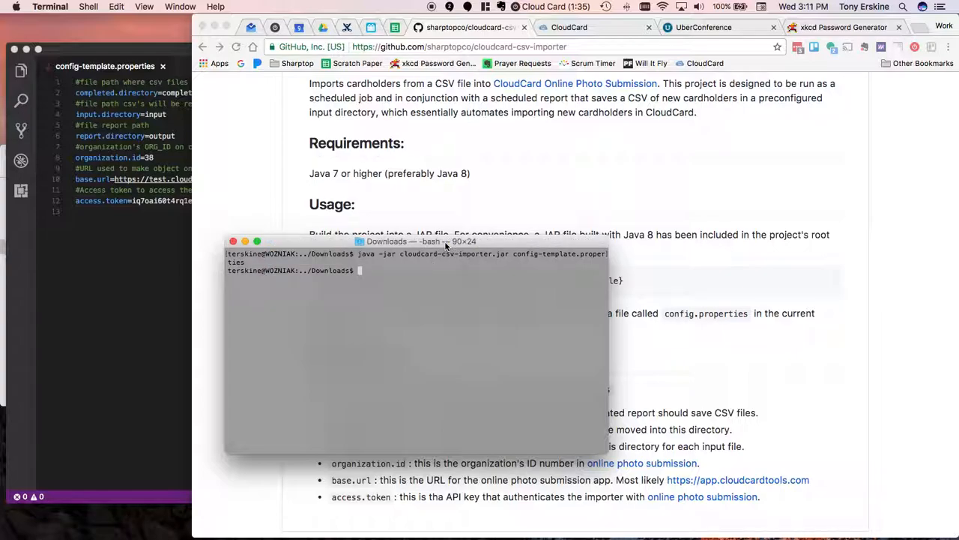
- Switch to CloudCard in Chrome and reload the people list to check for the imported people
left_click(586, 28)
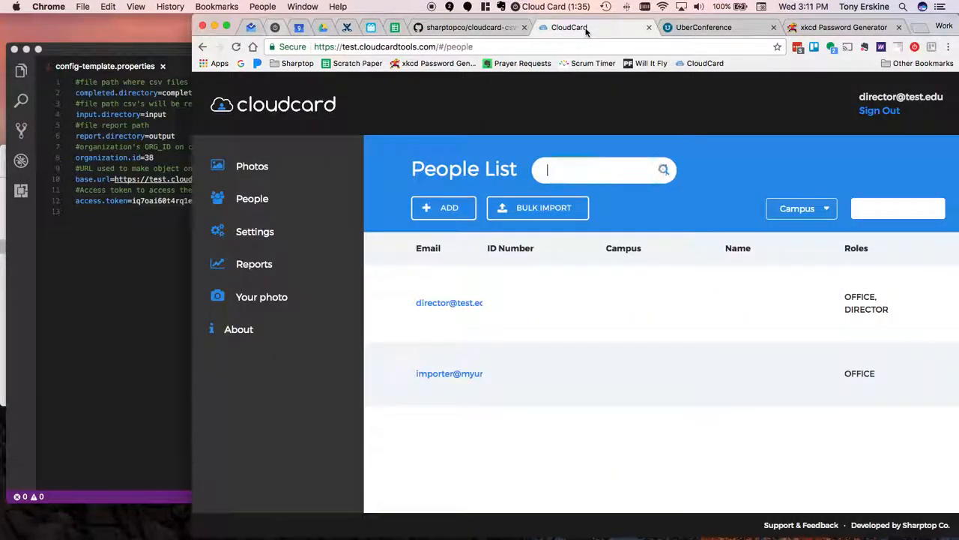
left_click(255, 185)
left_click(254, 199)
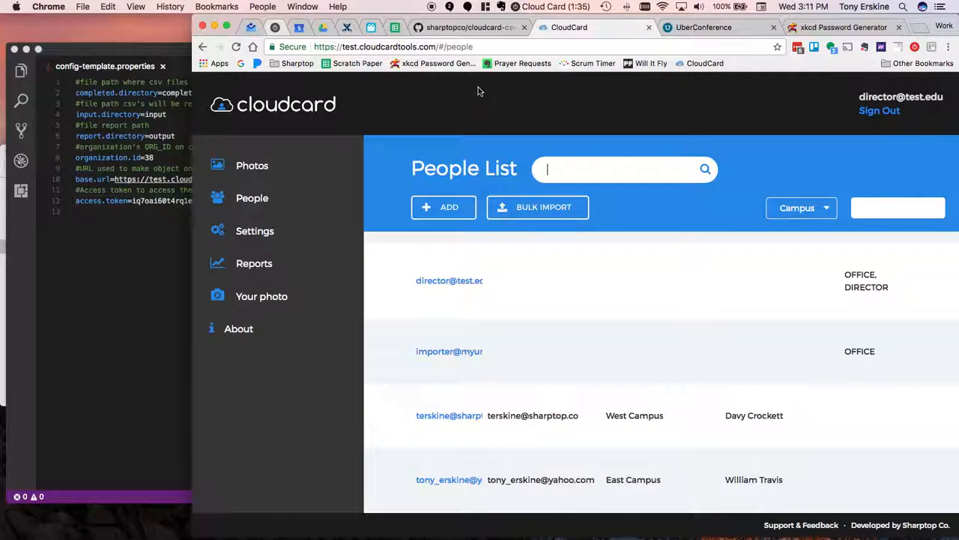
- Switch to Finder and check the contents of the output, input and completed folders in Downloads
left_click(476, 30)
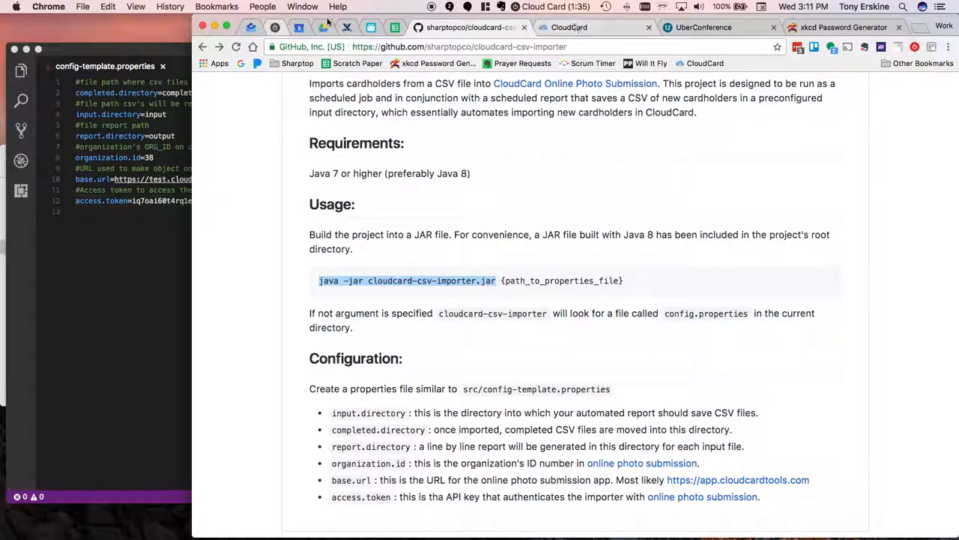
key("super+Tab")
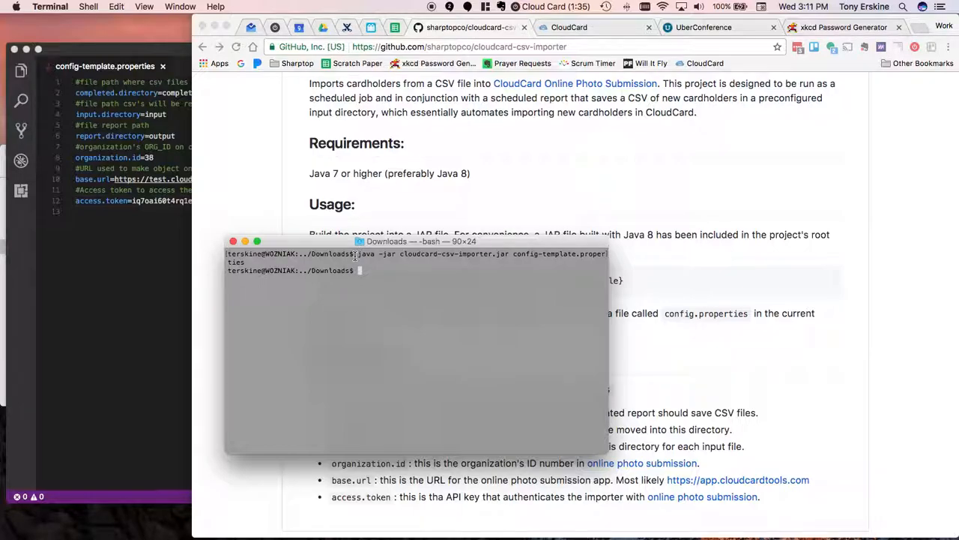
key("super+Tab")
key("super+Tab")
key("super+Tab")
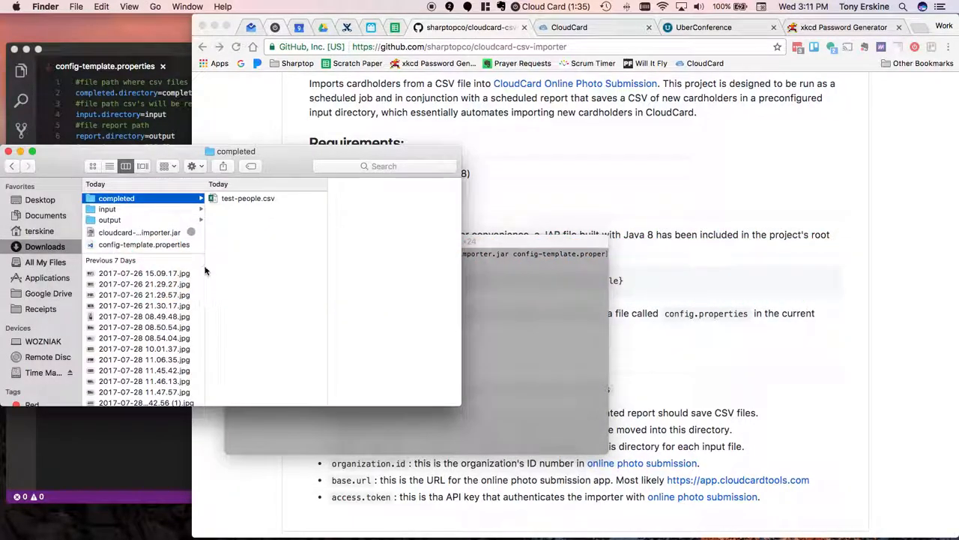
left_click(140, 219)
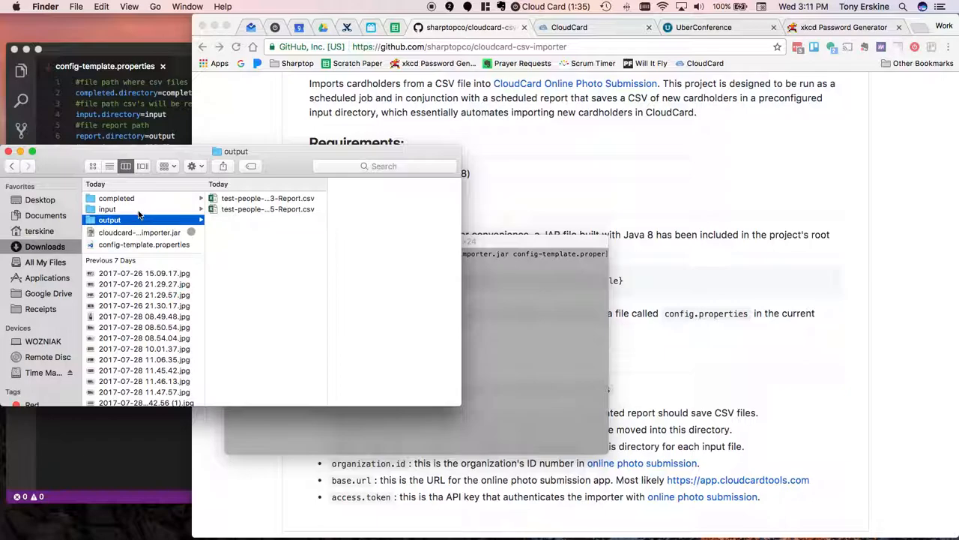
left_click(141, 210)
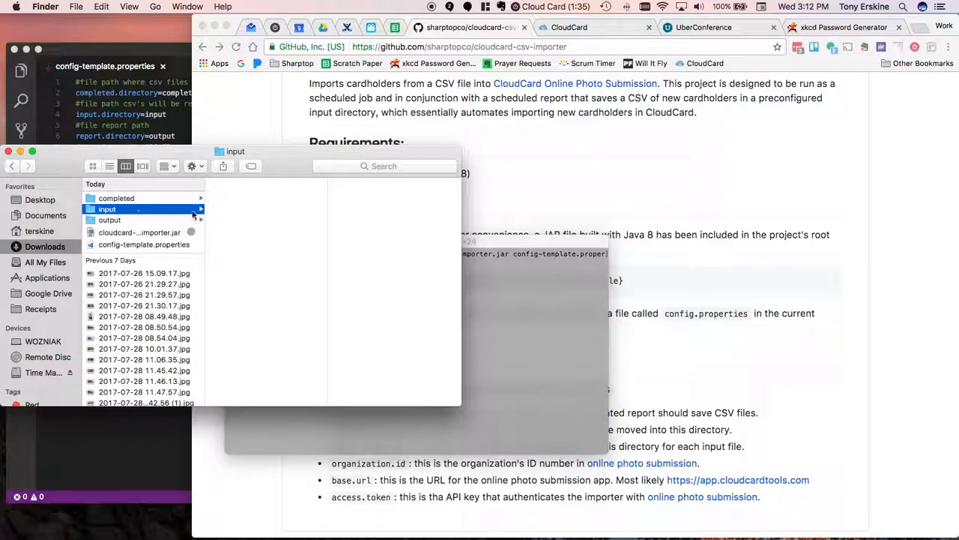
left_click(173, 199)
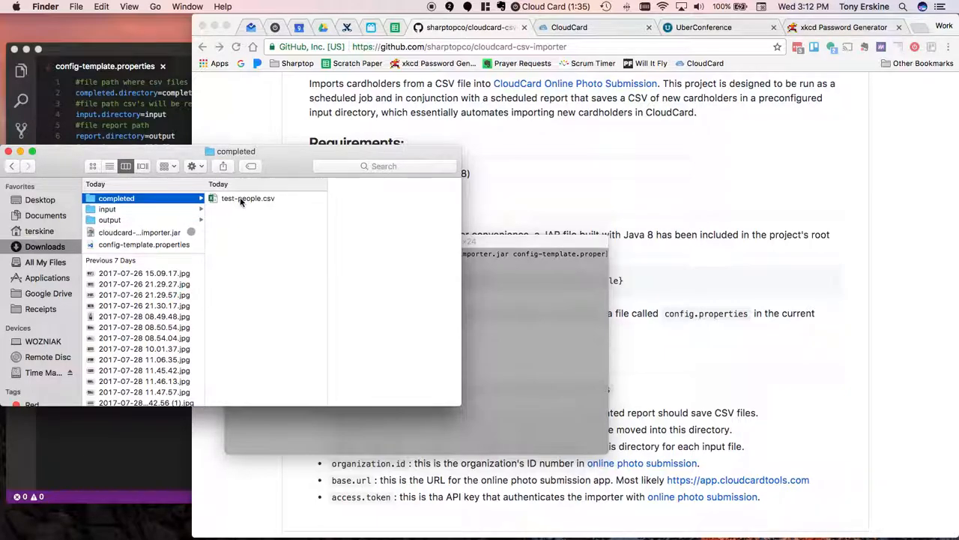
left_click(170, 211)
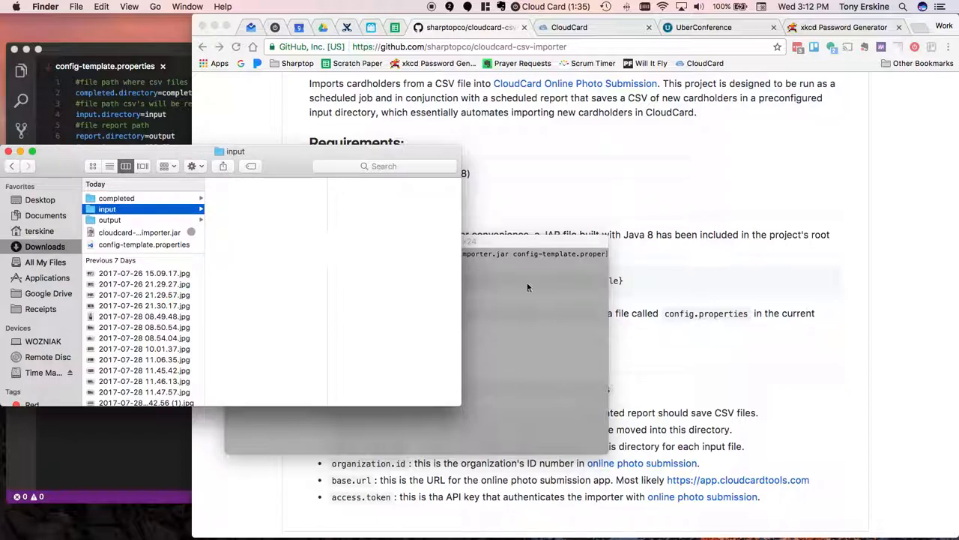
- Return to Terminal and run the same importer command two more times with config-template.properties
left_click(533, 347)
key("Up")
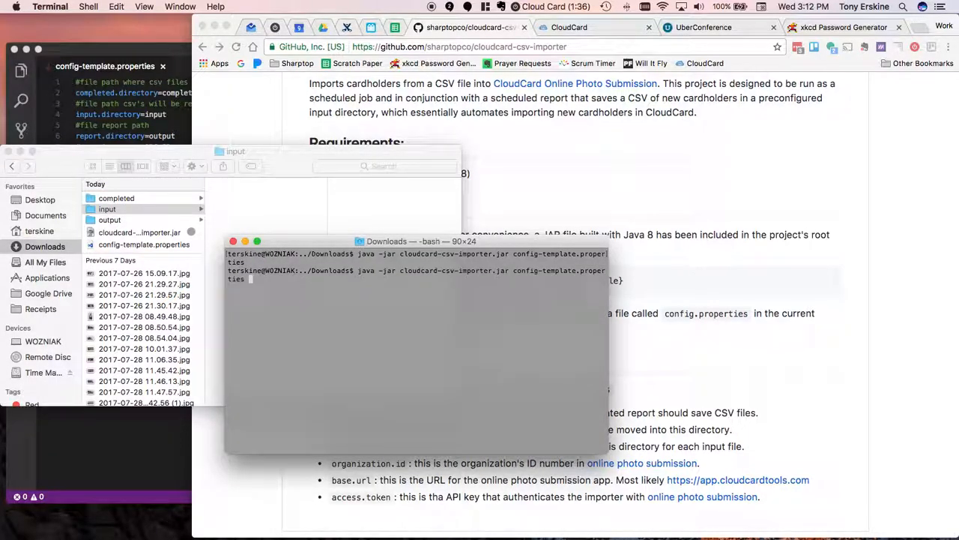
key("Return")
key("Up")
key("Return")
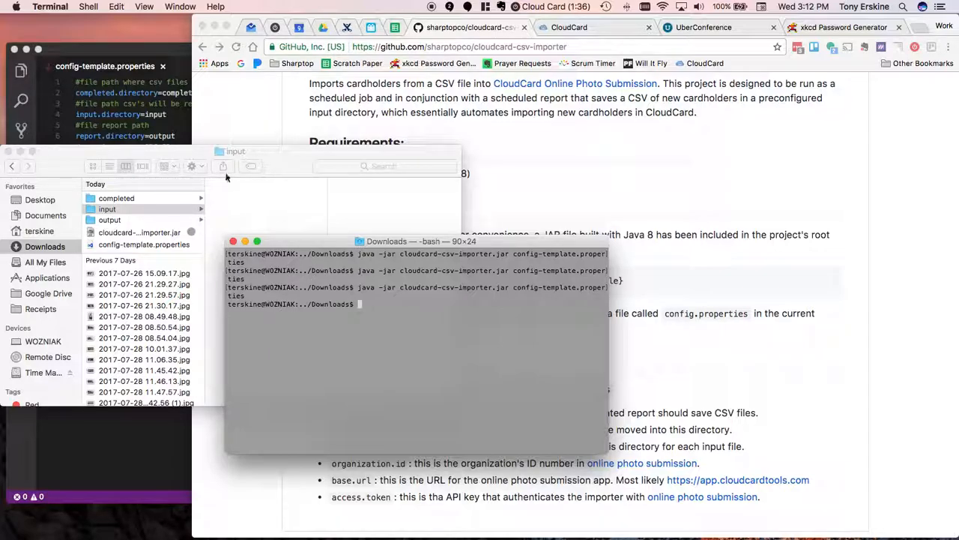
- Recheck the input folder, test-people.csv in completed, and the output folder in Finder, and return to Terminal
left_click(161, 209)
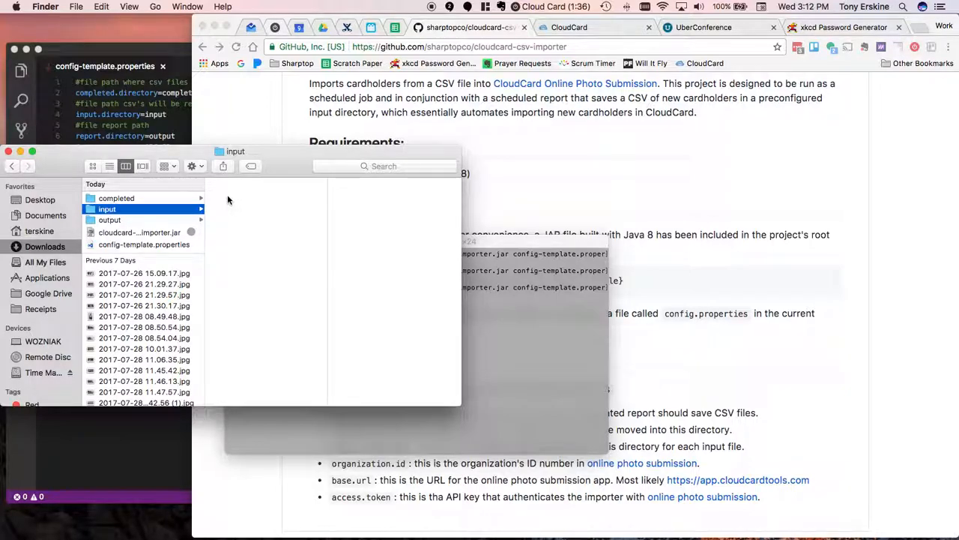
left_click(181, 199)
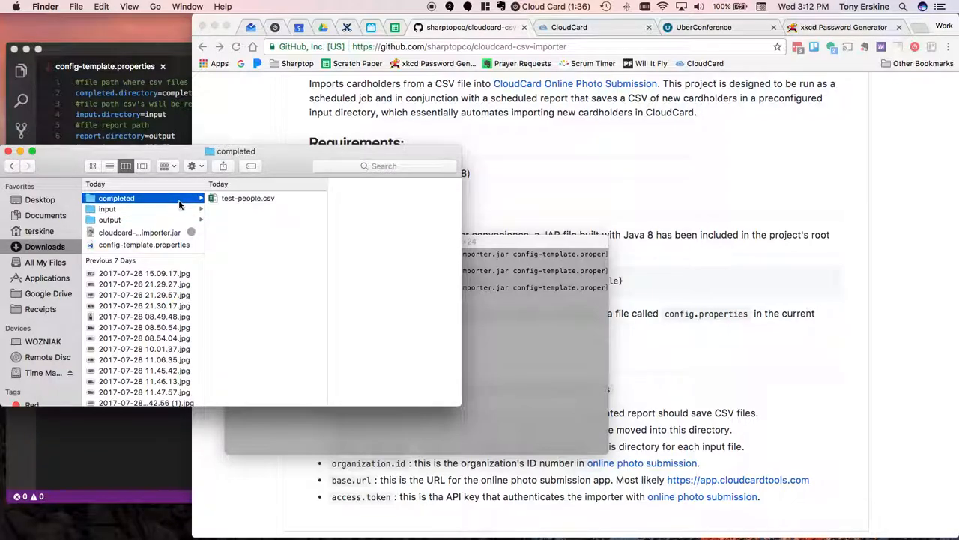
left_click(249, 200)
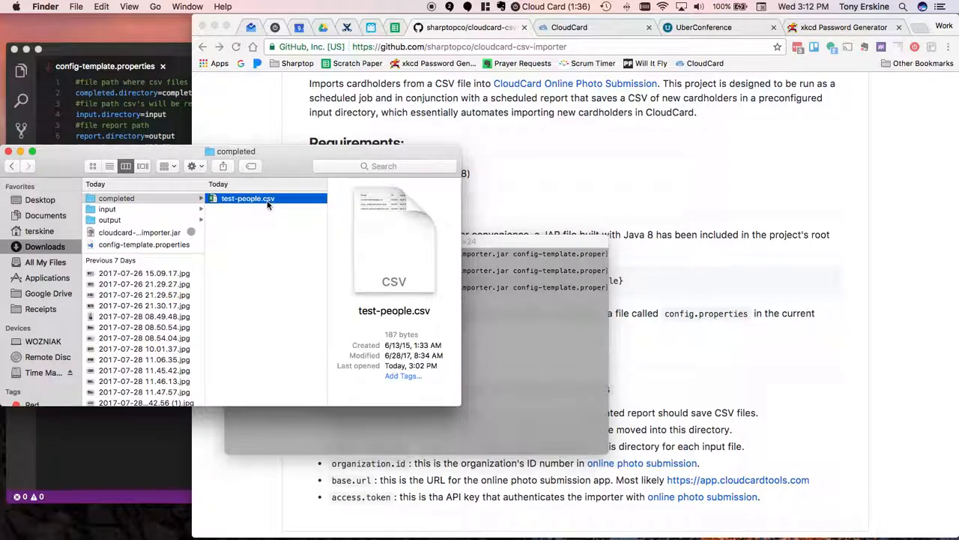
left_click(170, 221)
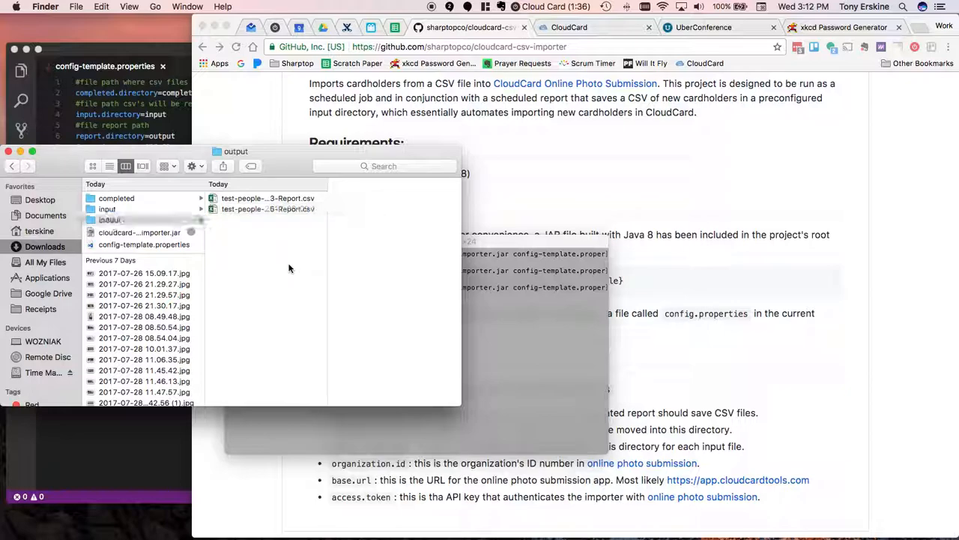
left_click(511, 385)
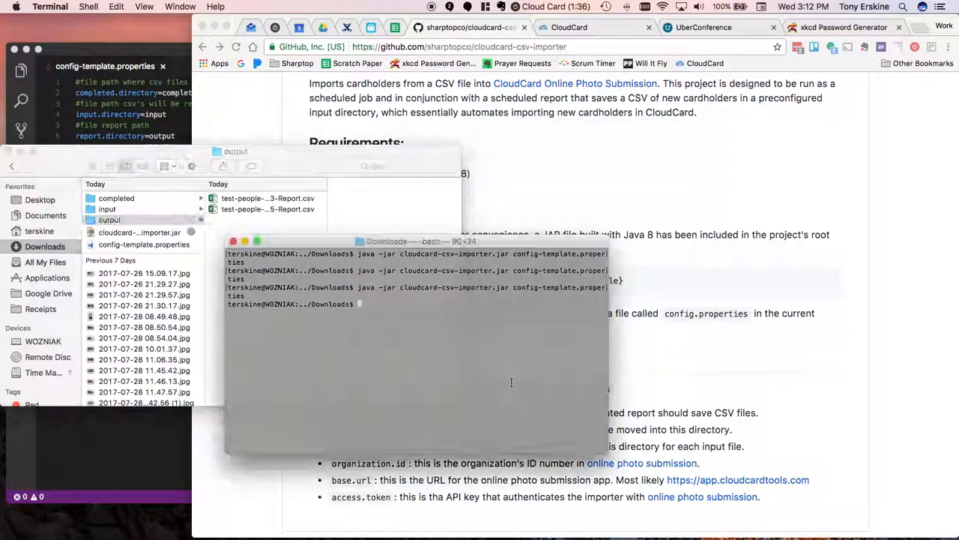